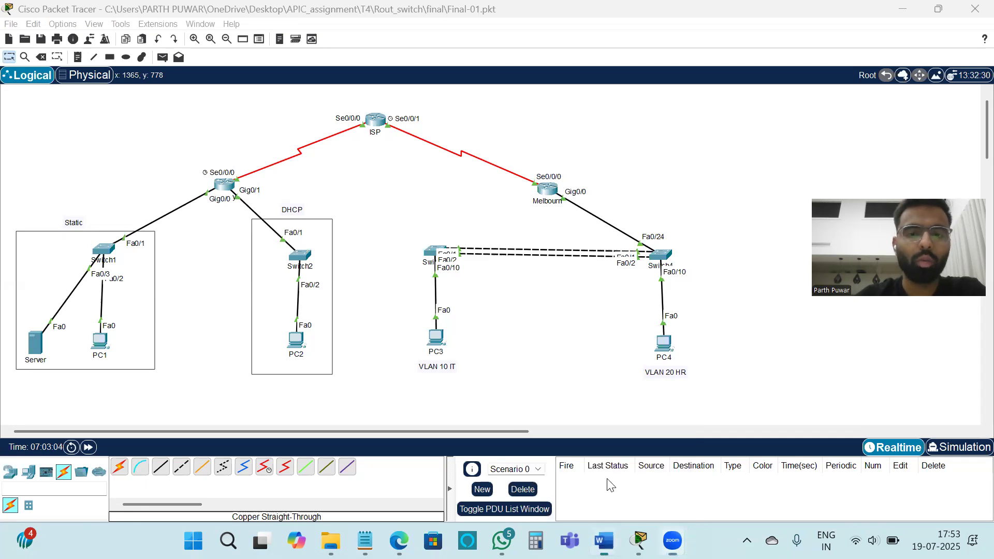
Step: Switch to the Word assessment brief, examine the proposal network design diagram, and return to Packet Tracer
scroll(651, 305, down, 1)
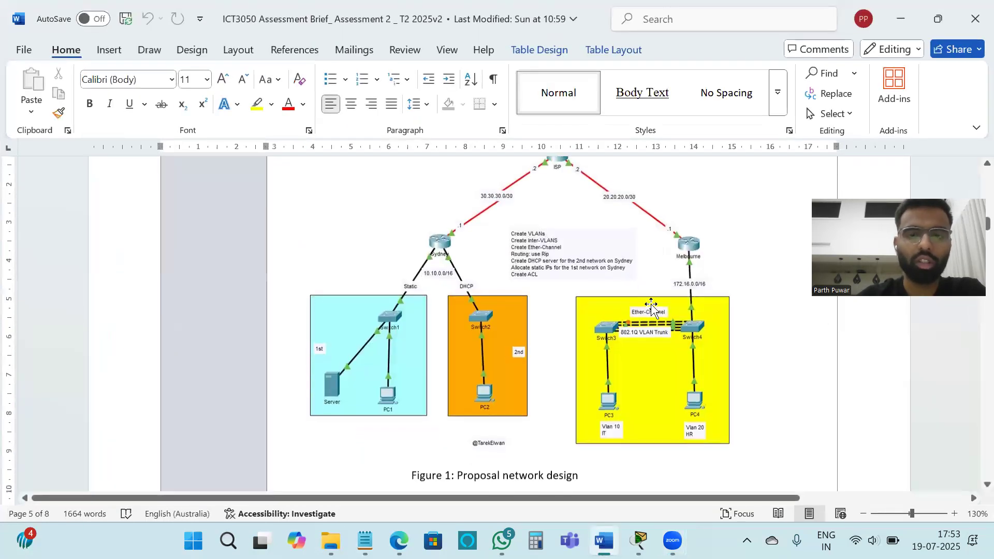
scroll(651, 306, up, 2)
scroll(651, 305, down, 2)
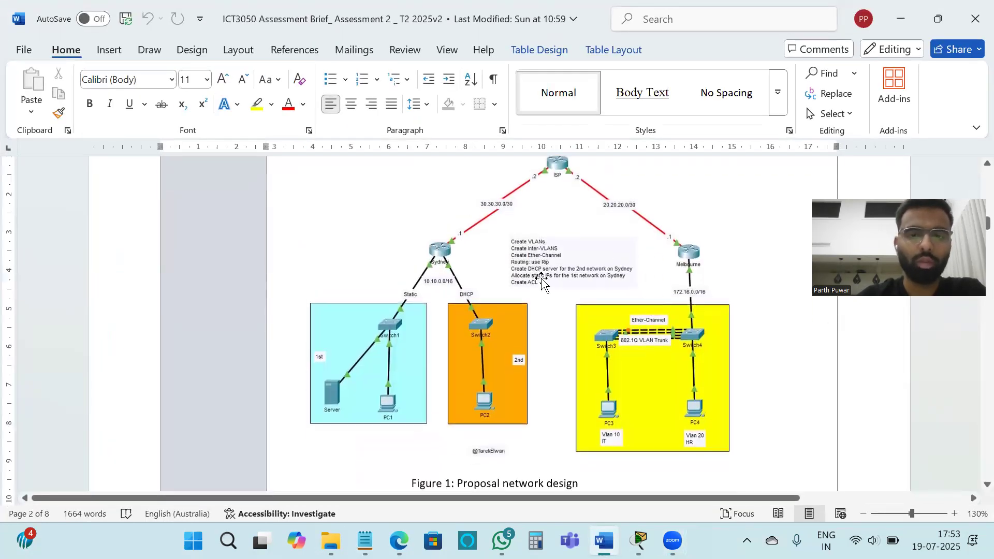
scroll(680, 334, up, 1)
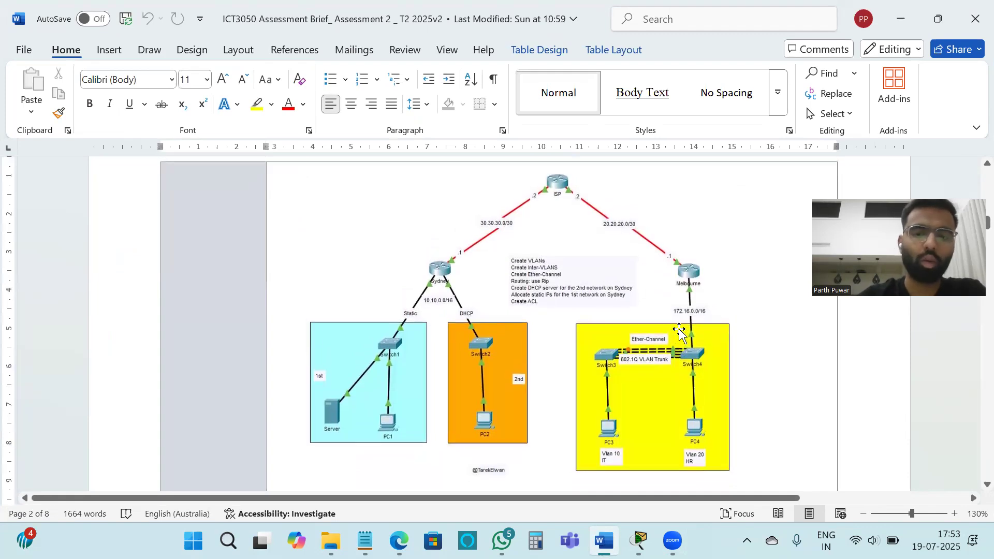
click(904, 19)
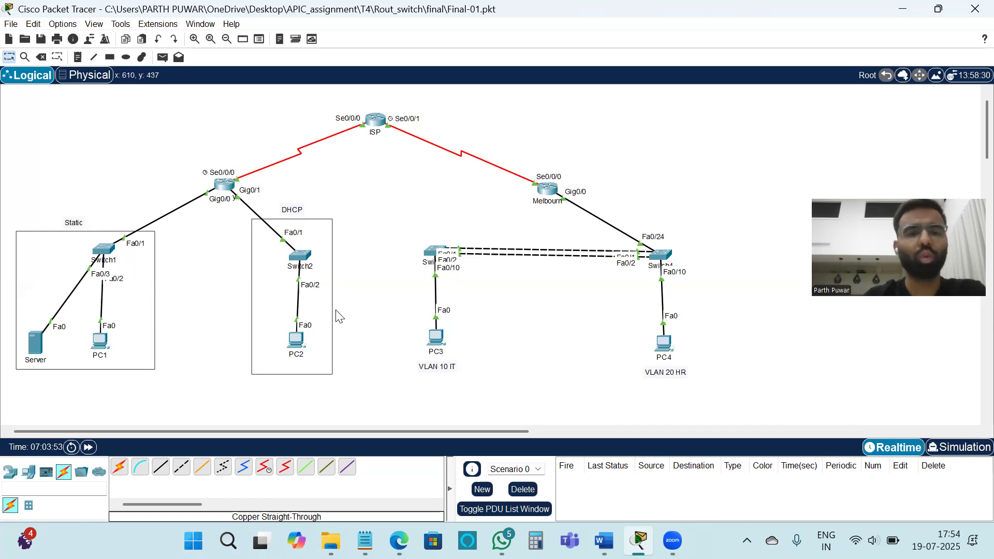
Step: Check PC2's IP configuration in the DHCP network
scroll(356, 309, down, 2)
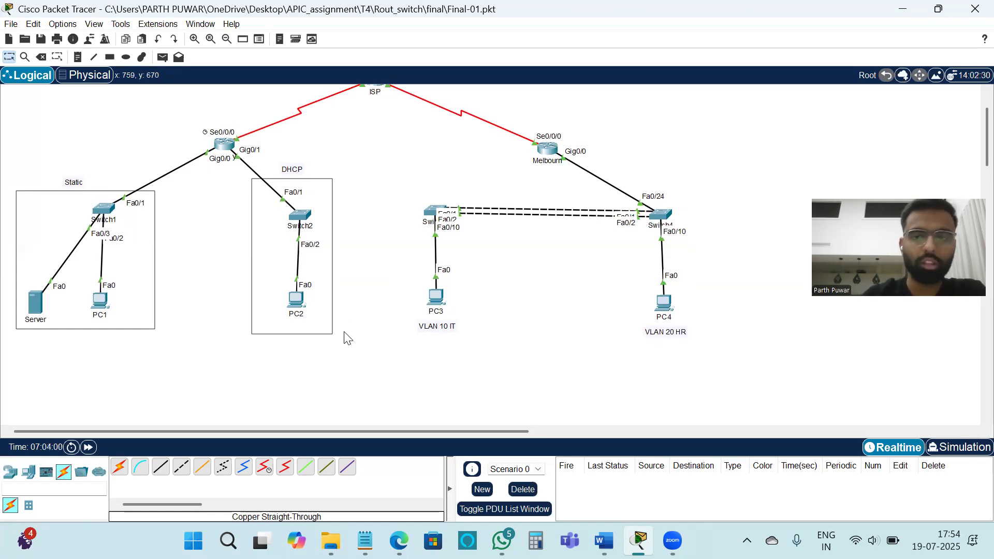
scroll(347, 338, up, 2)
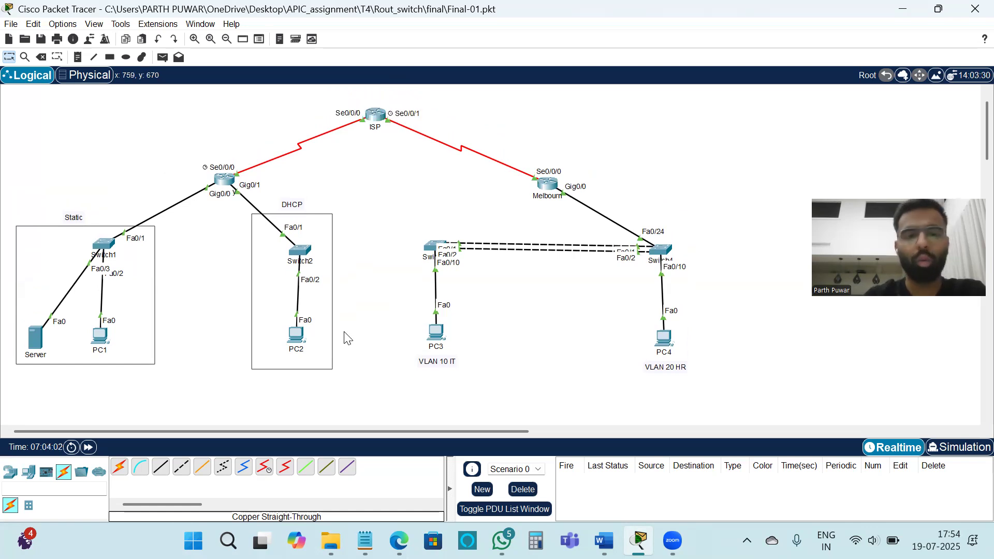
click(296, 342)
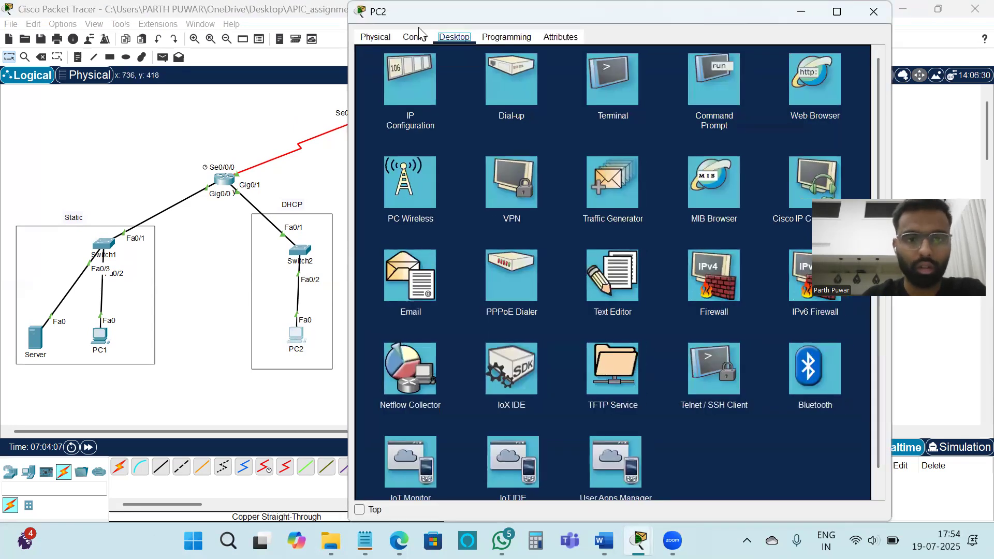
click(414, 98)
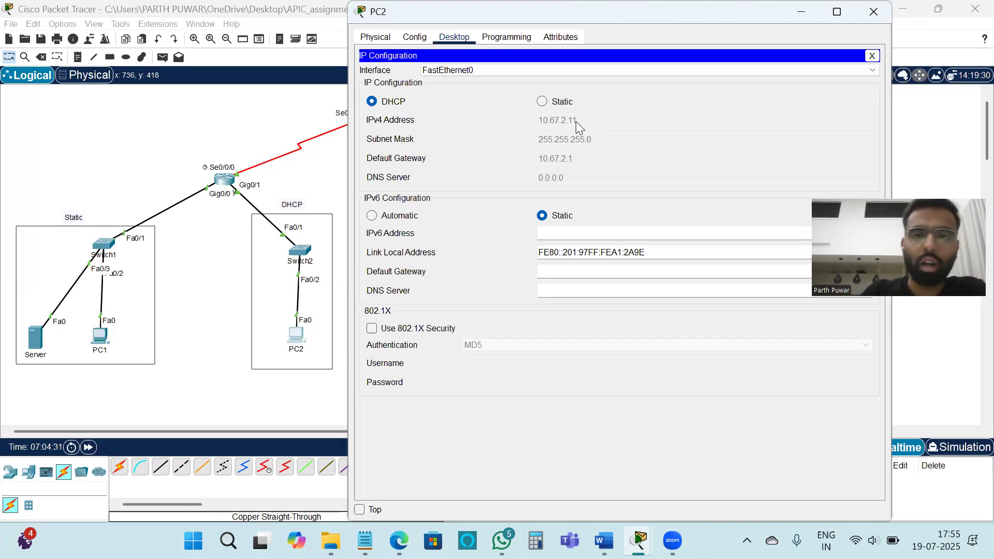
click(863, 15)
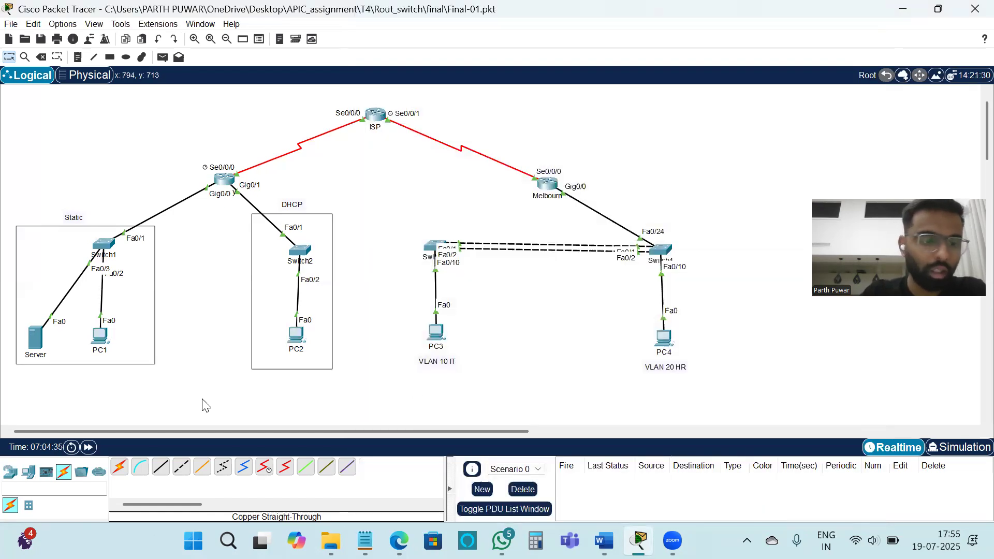
Step: Add a new PC to the workspace between the Static and DHCP network areas
click(28, 472)
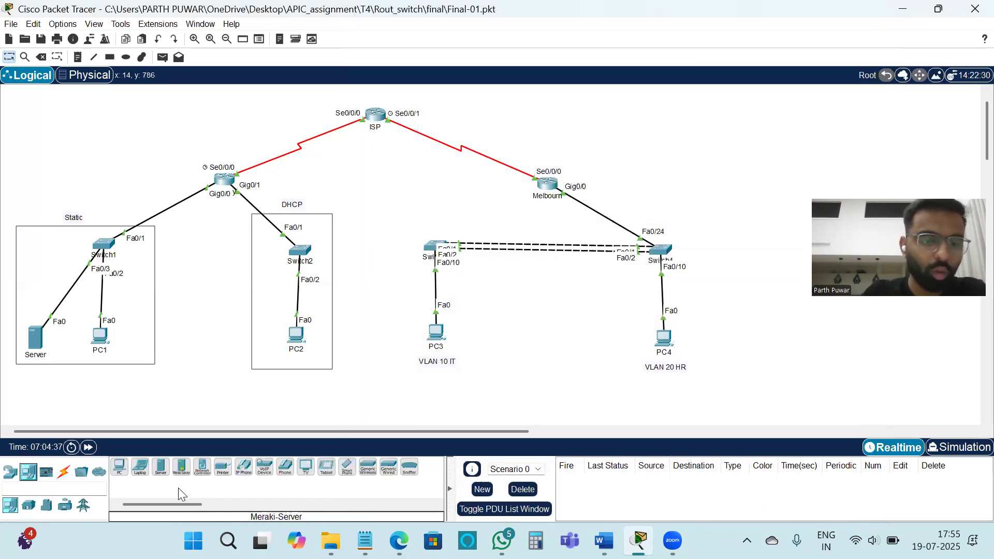
drag(117, 474, 205, 363)
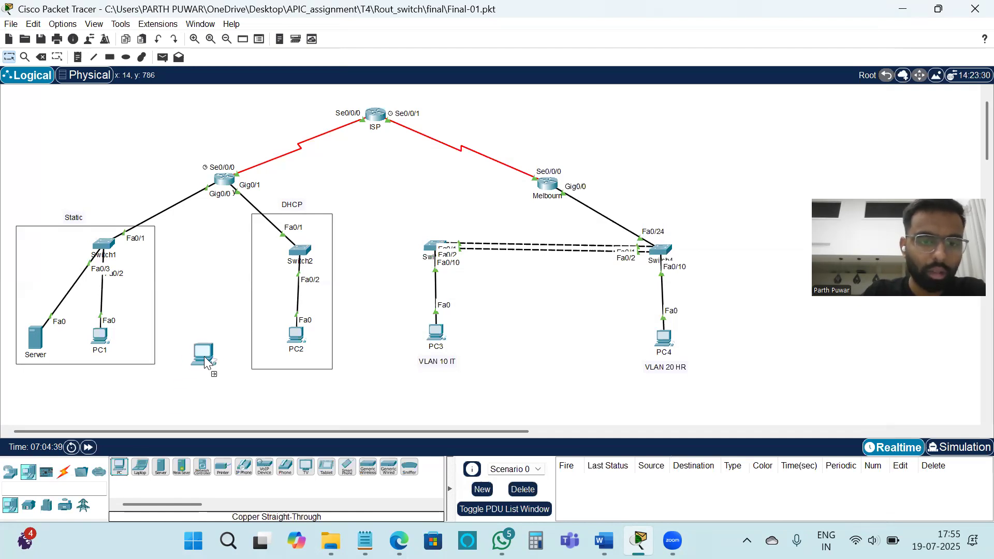
click(212, 355)
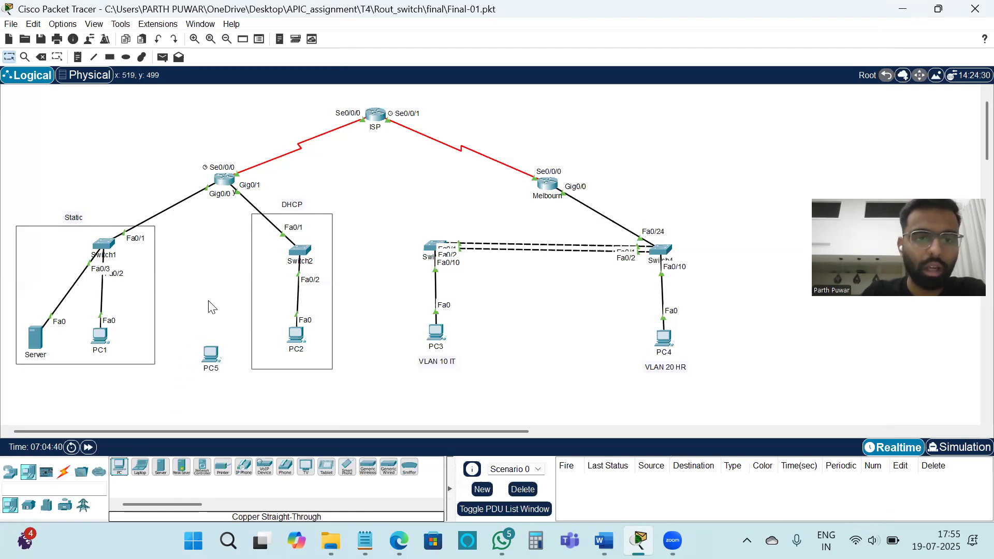
Step: Connect Switch2's FastEthernet0/24 to PC5's FastEthernet0 with a copper straight-through cable
click(64, 471)
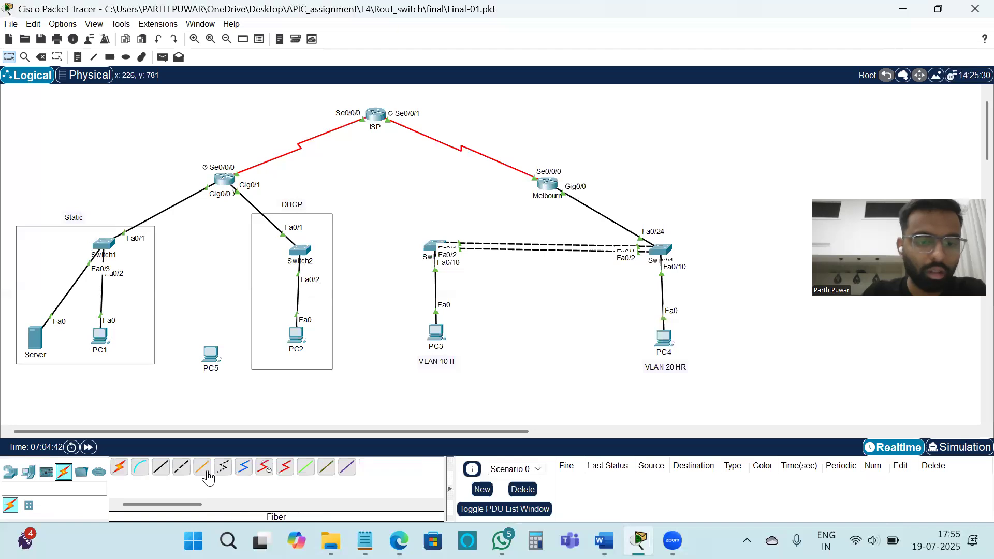
click(161, 467)
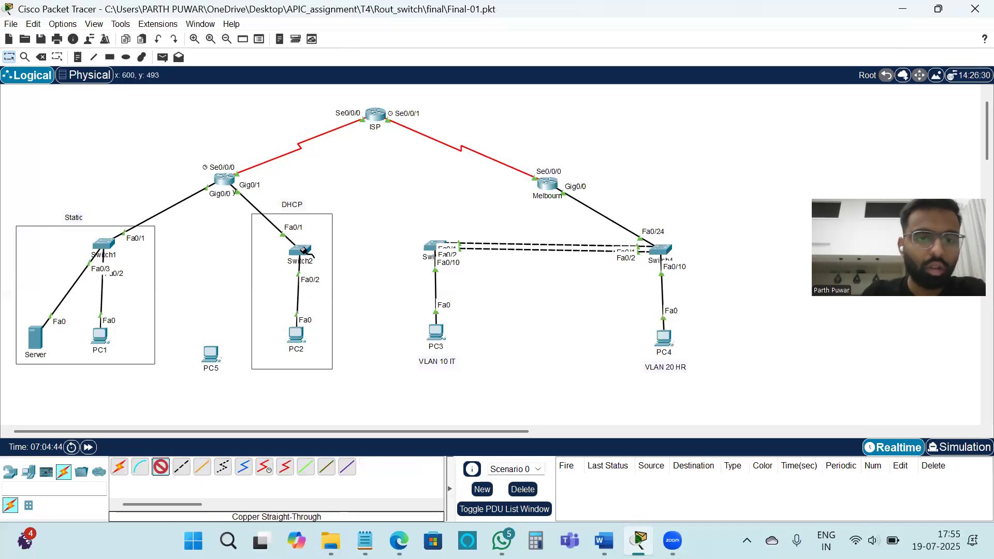
click(301, 252)
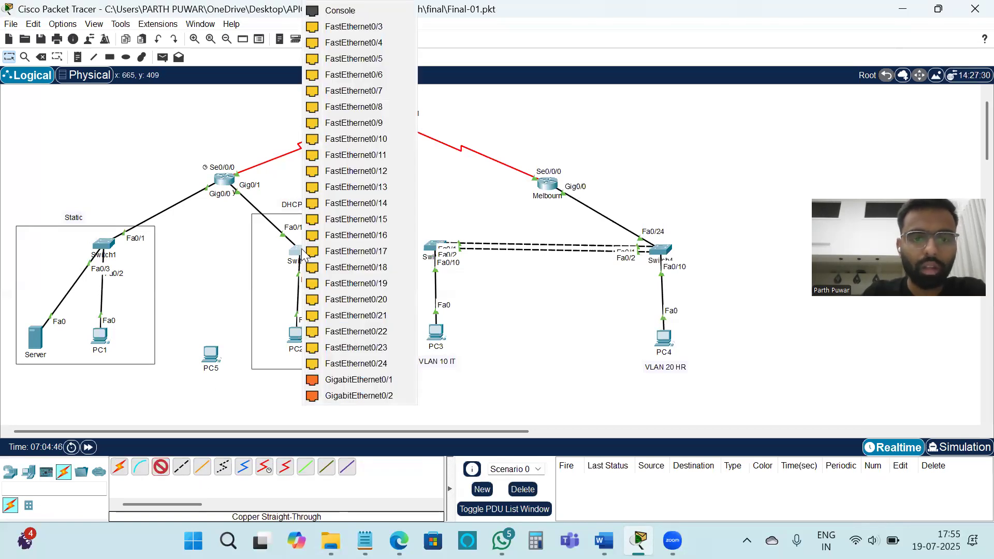
click(356, 361)
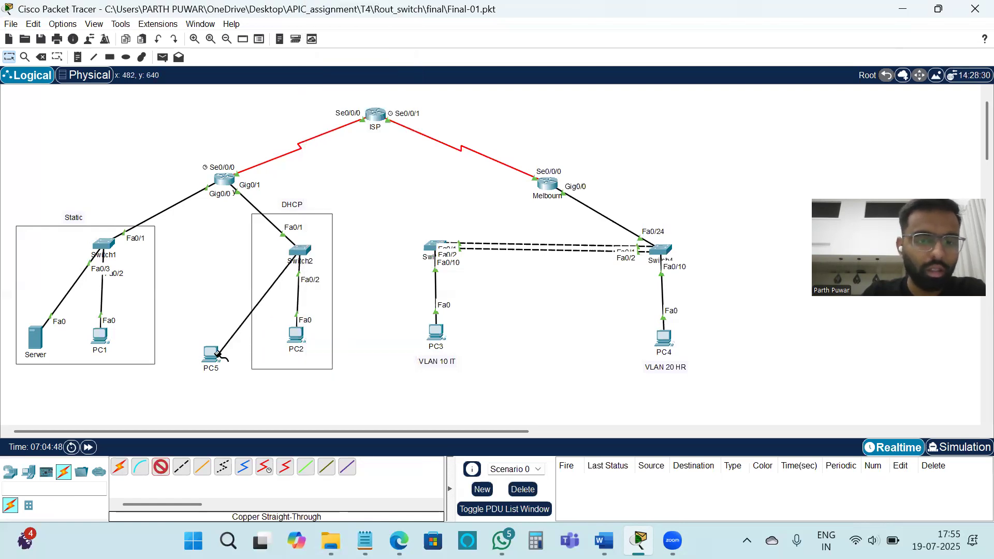
click(216, 354)
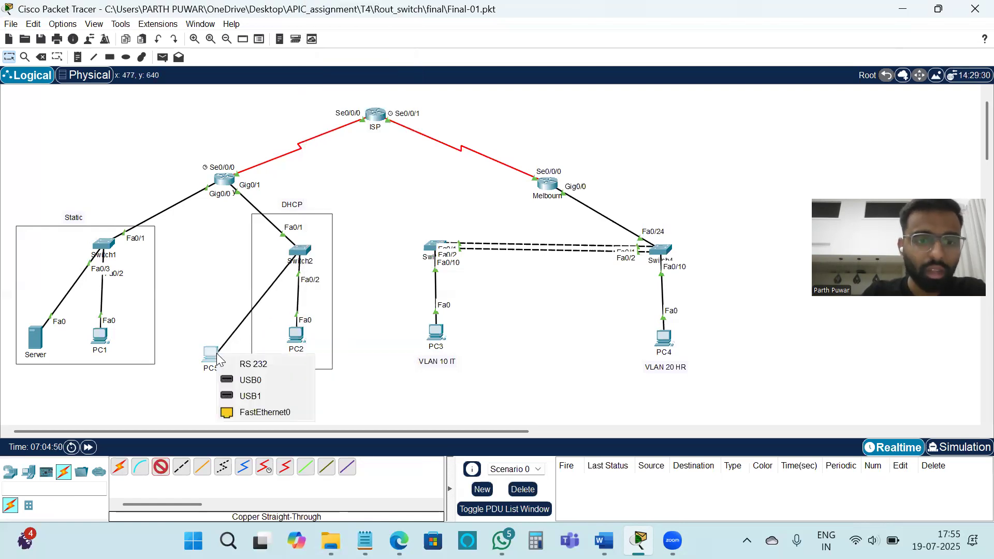
click(282, 416)
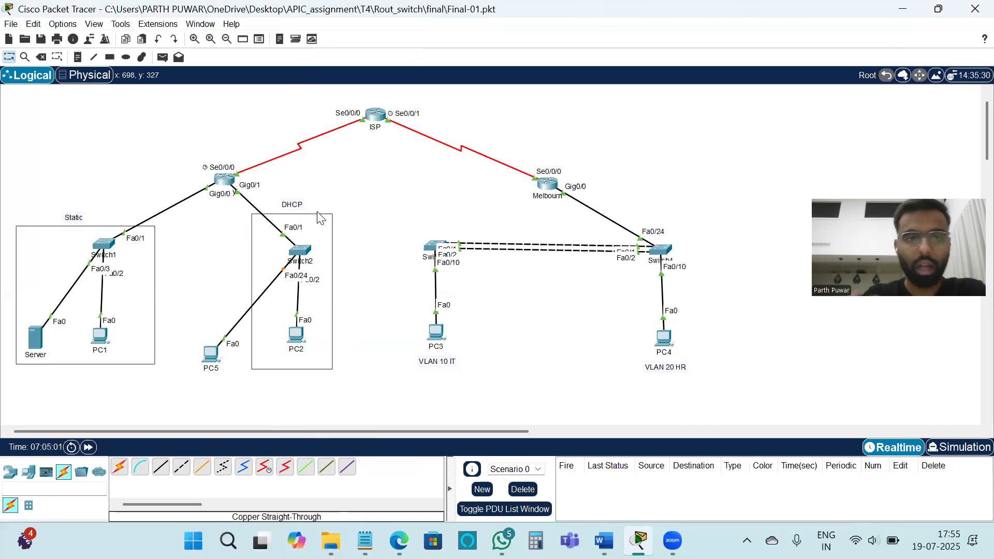
Step: Set PC5's IPv4 configuration to DHCP
click(212, 357)
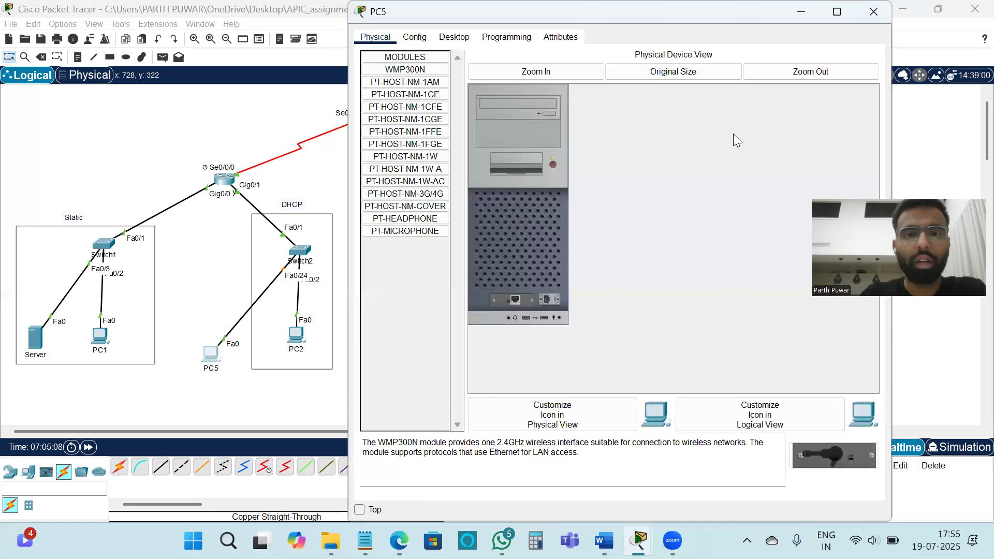
click(454, 37)
click(409, 106)
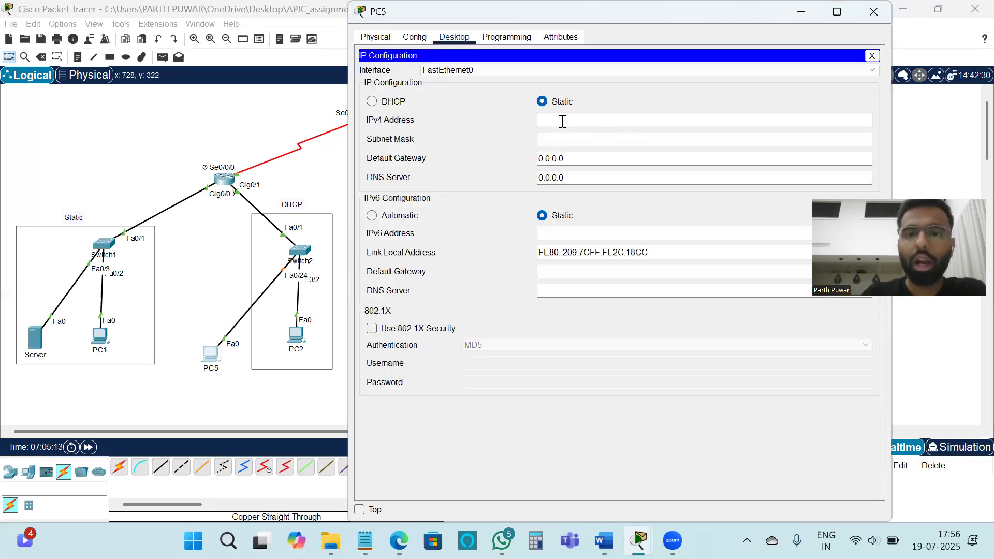
click(372, 101)
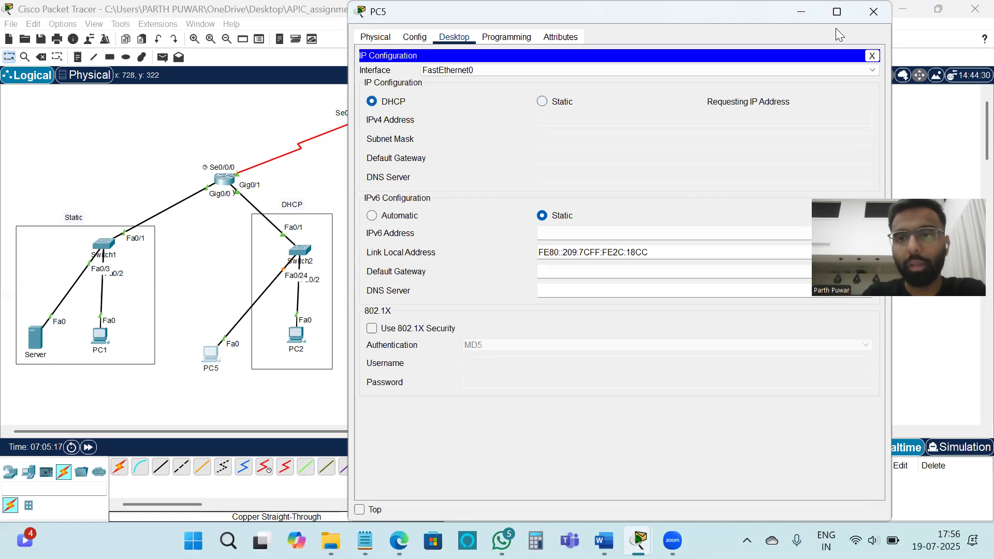
click(873, 11)
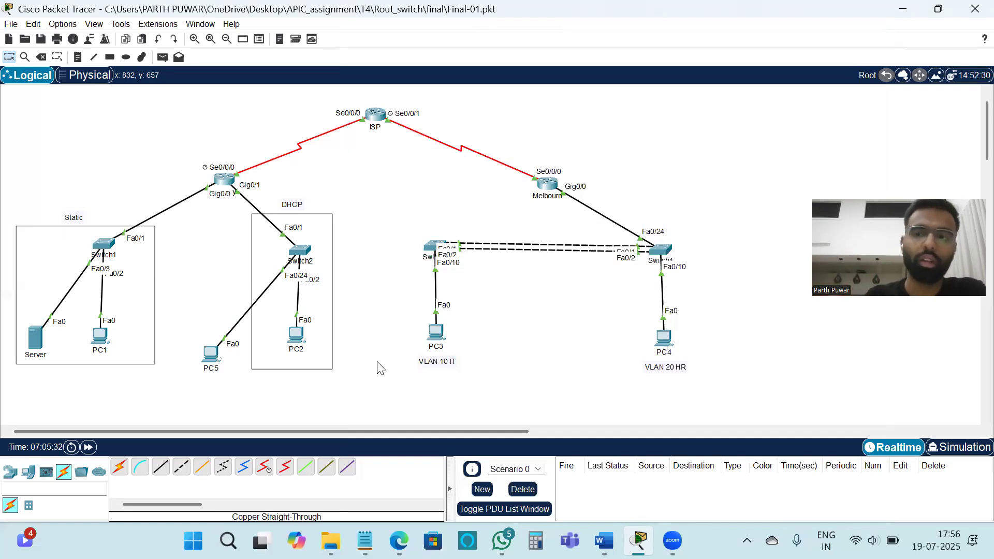
Step: Request a new DHCP address for PC5 by switching its IPv4 configuration to Static and back to DHCP
click(210, 354)
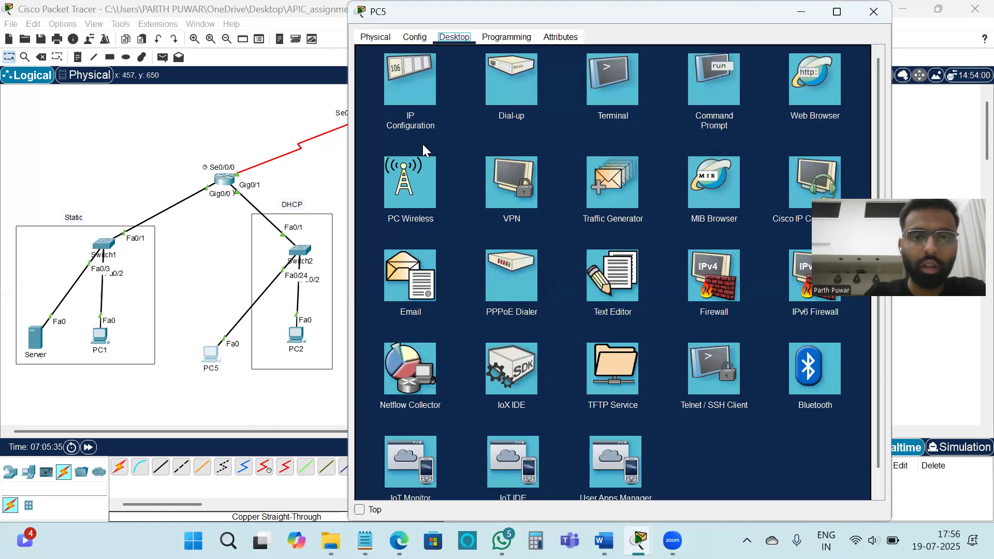
click(392, 101)
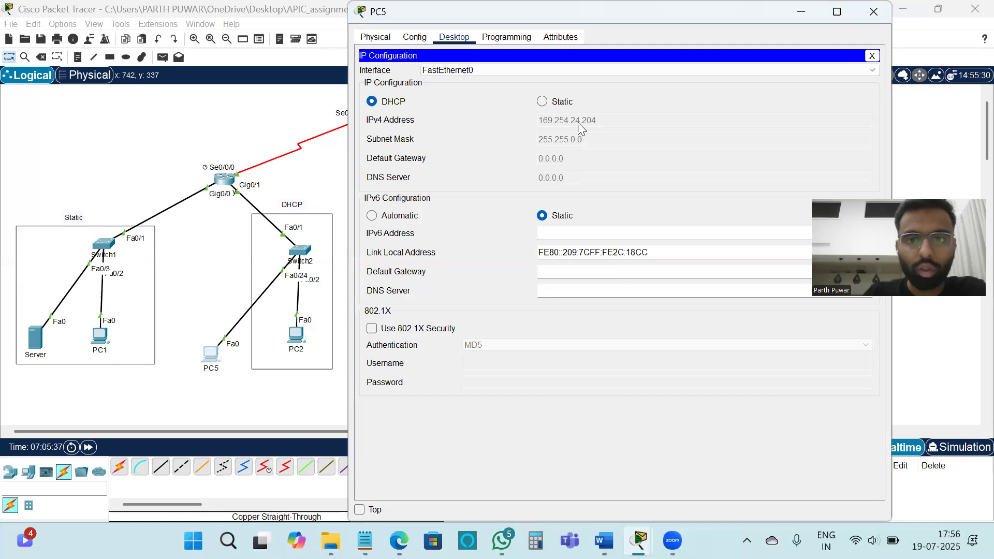
click(552, 101)
click(372, 102)
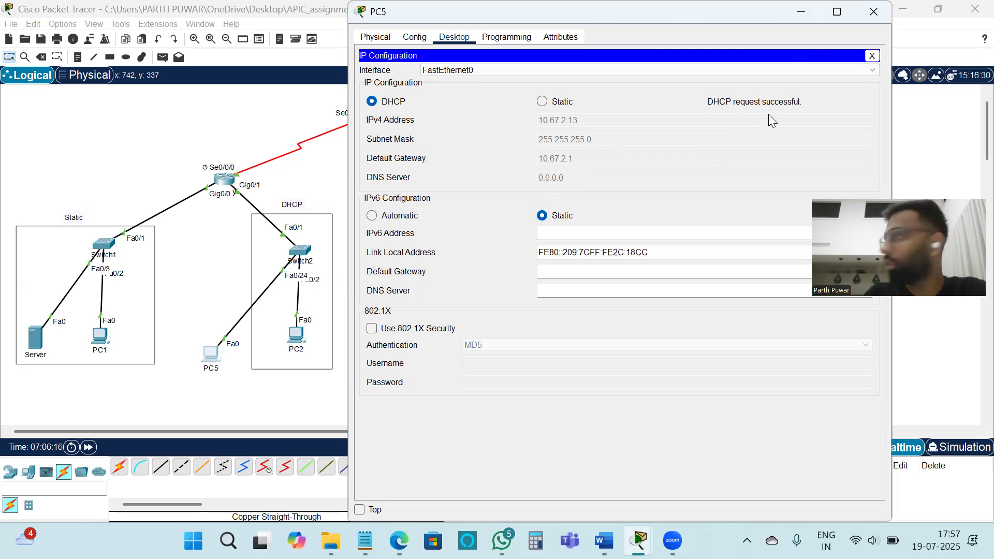
click(872, 13)
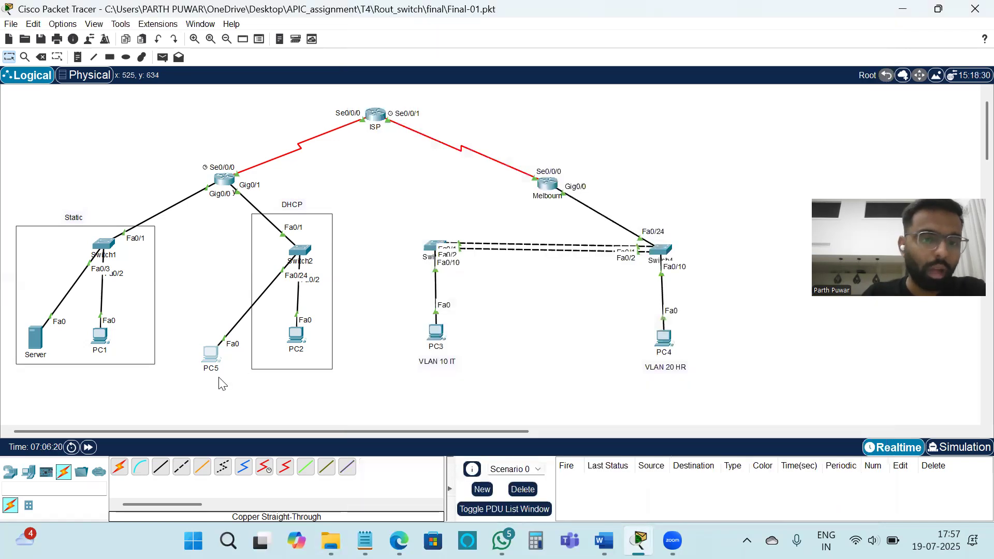
Step: Delete PC5 from the topology and return to the selection tool
drag(185, 314, 242, 389)
key(Delete)
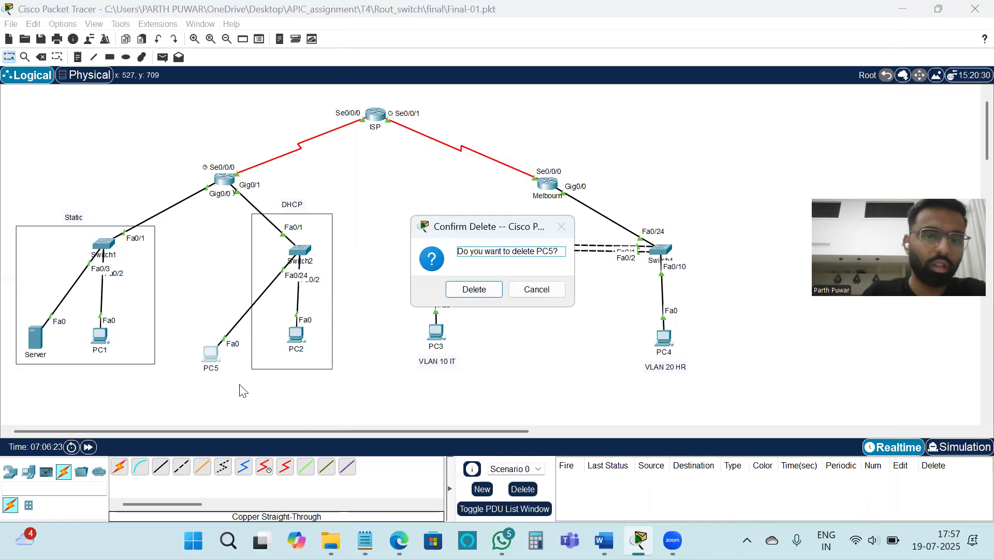
click(481, 286)
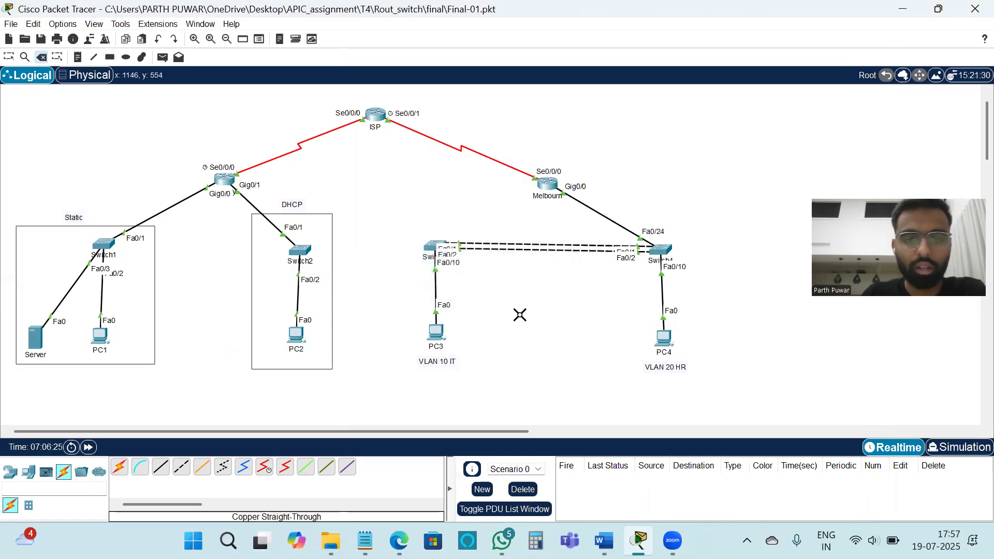
key(Escape)
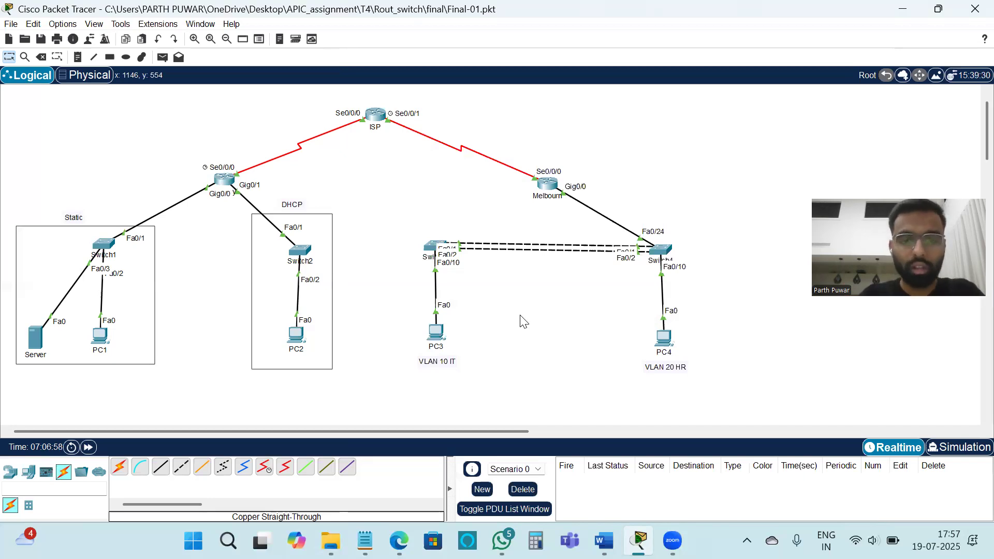
Step: Ping 10.67.1.3 from PC3's command prompt to test connectivity to the static network
click(440, 337)
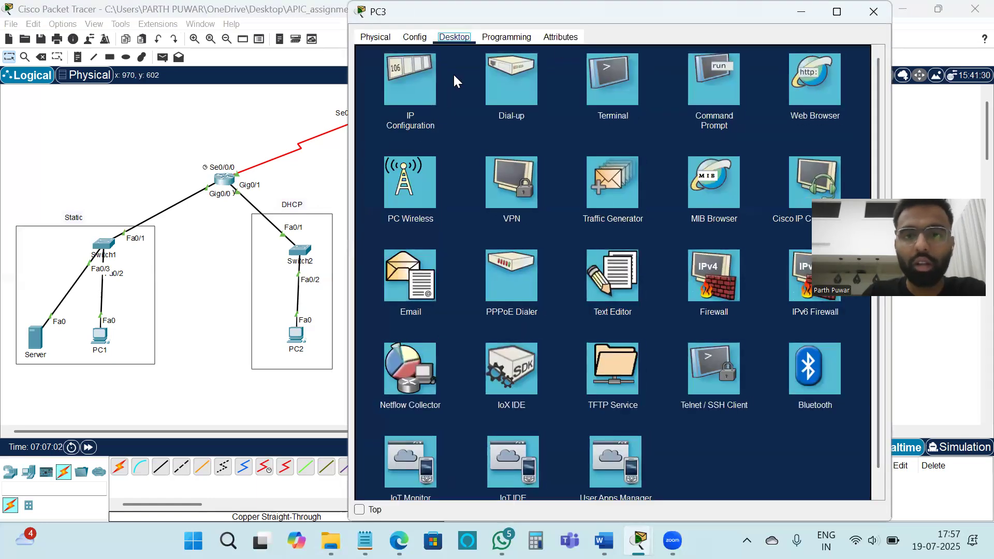
click(718, 102)
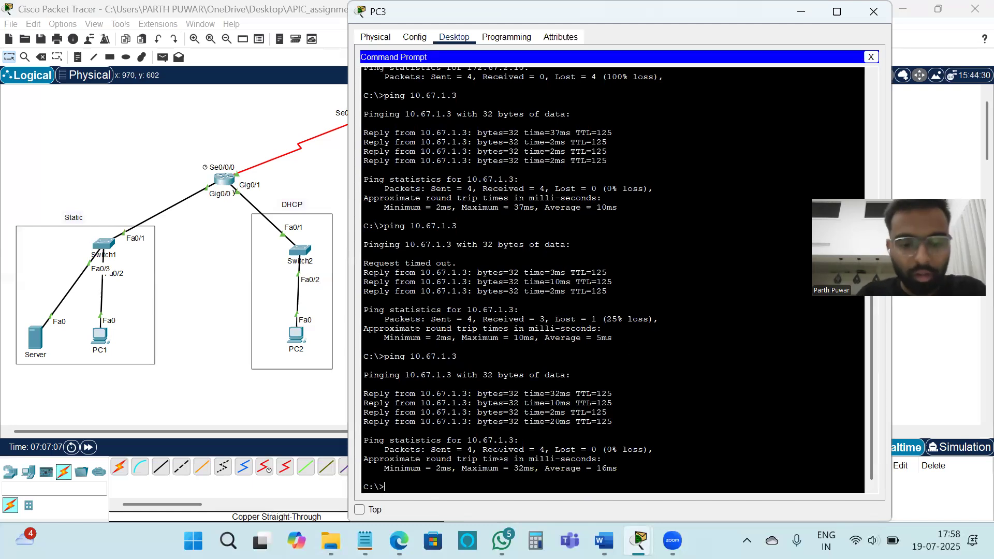
text(ping)
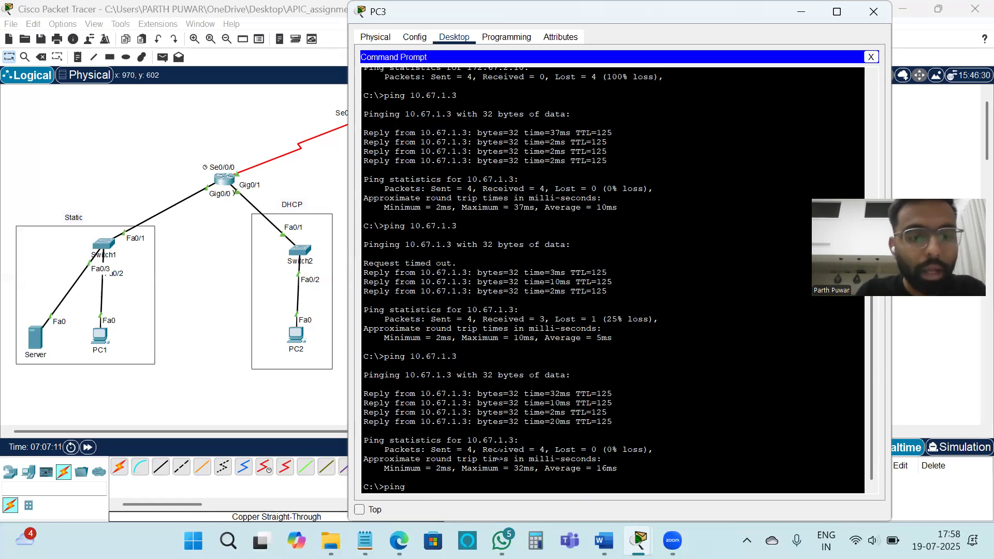
text( 10.6)
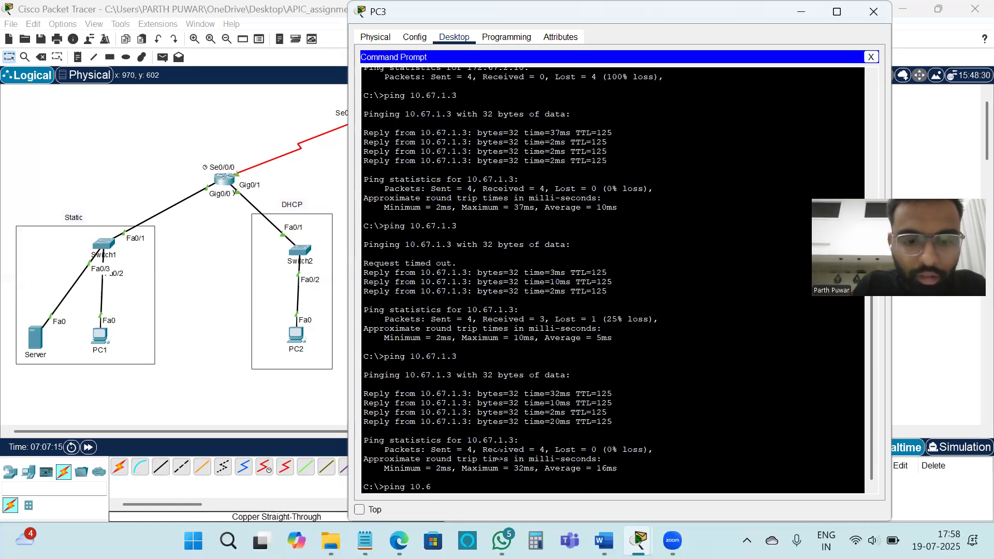
text(7.1.3)
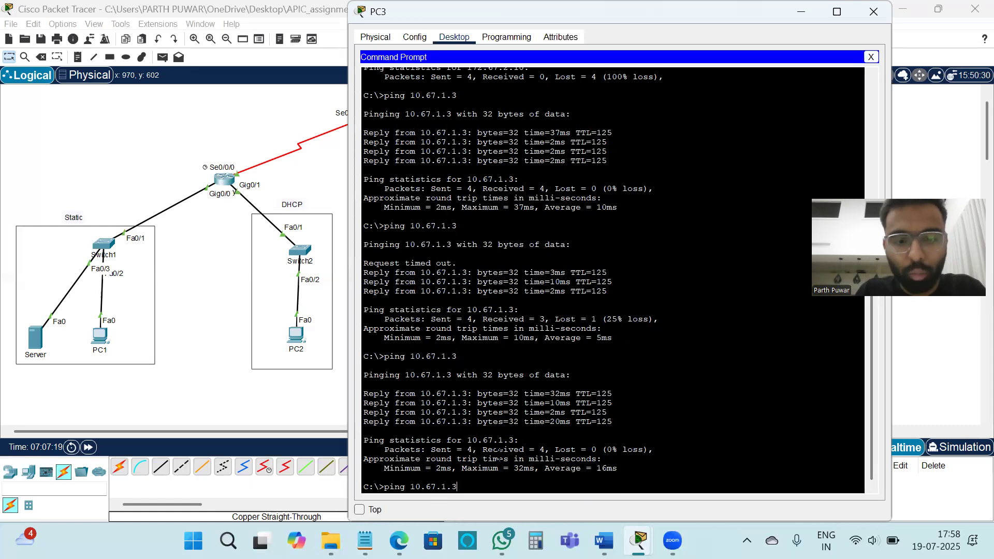
key(Return)
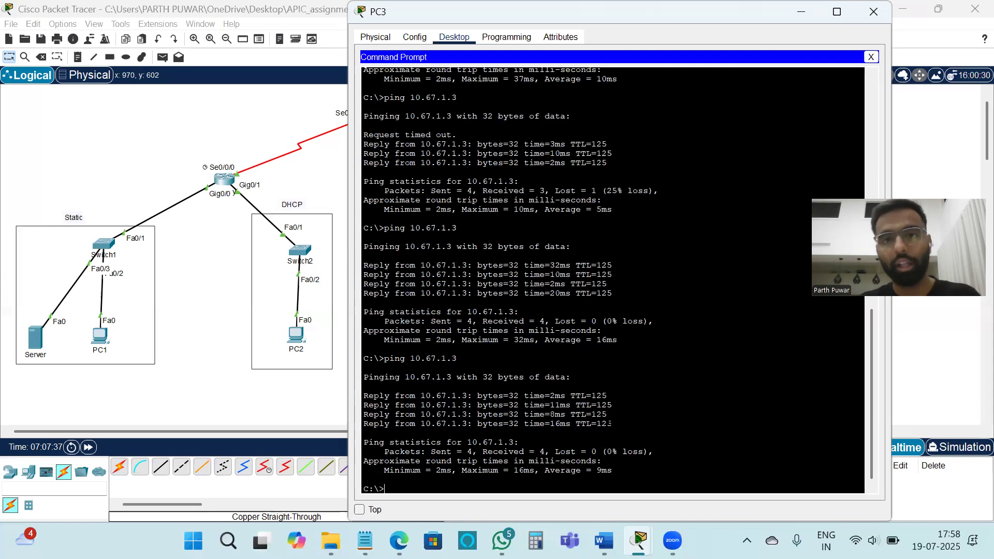
Step: Close PC3's window and check the IPv4 settings in PC4's IP configuration
click(858, 17)
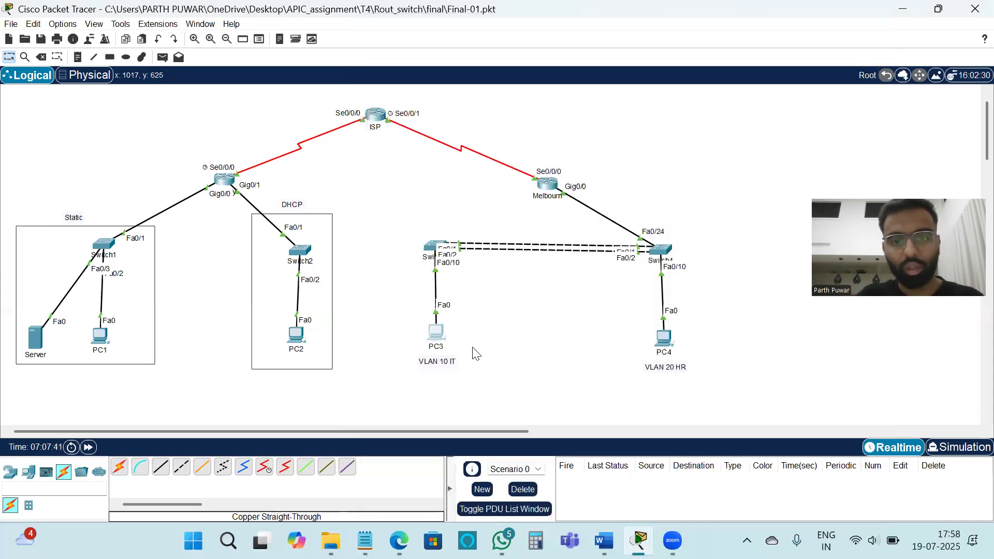
click(663, 347)
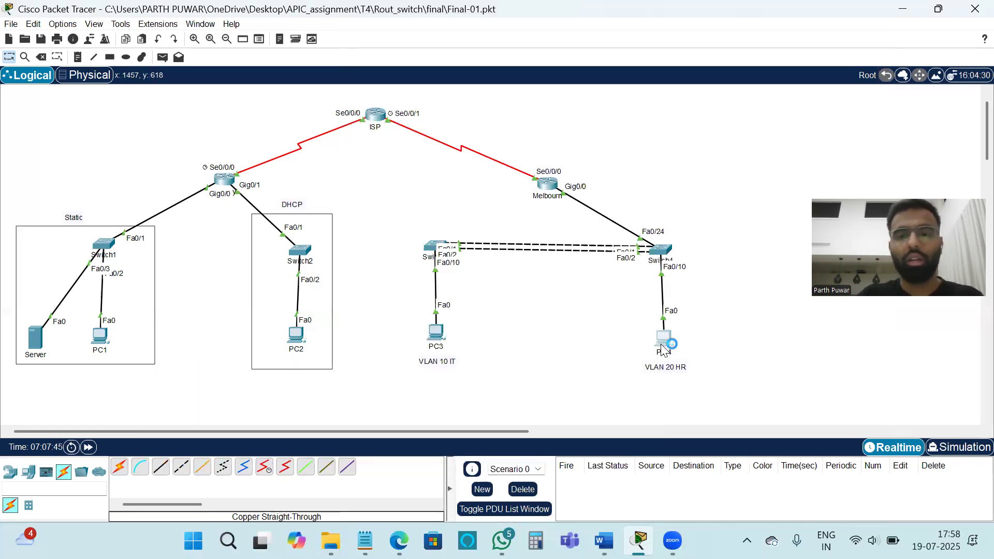
click(408, 94)
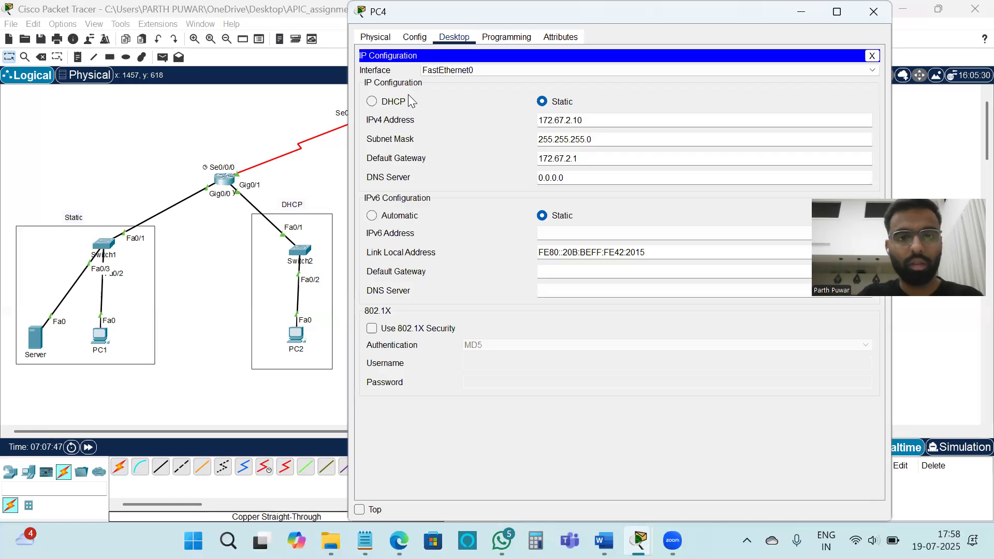
click(873, 57)
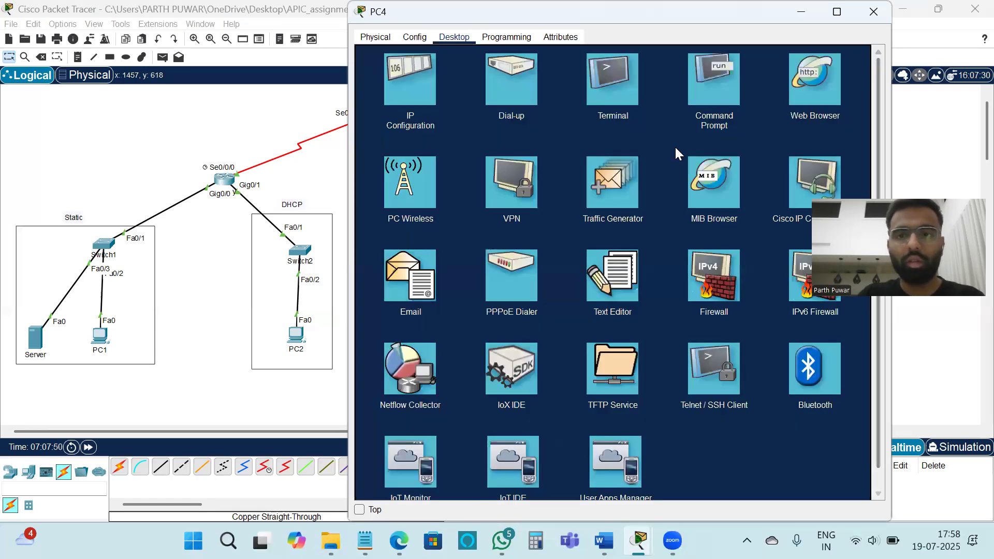
Step: Ping 10.67.1.3 from PC4's command prompt to test connectivity from VLAN 20 HR to the static network
click(719, 91)
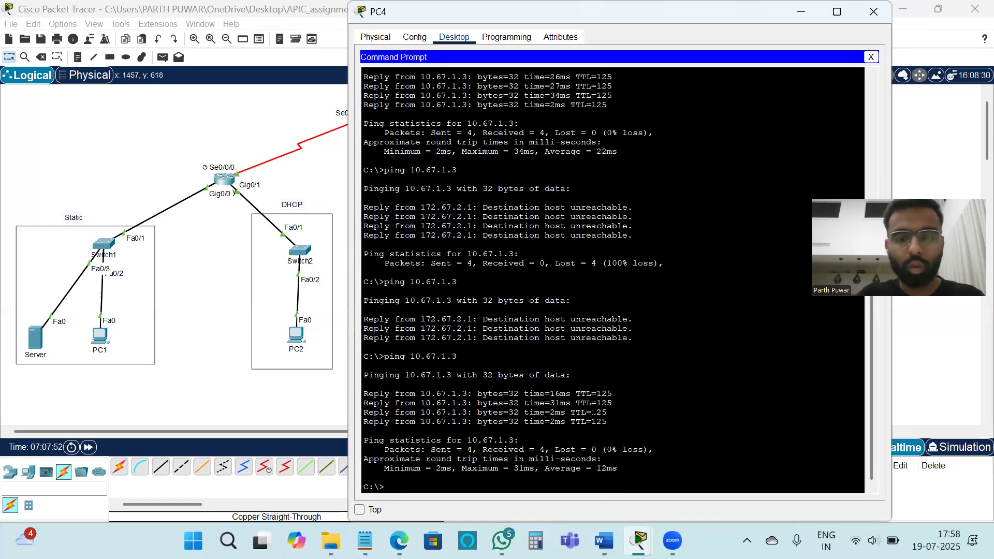
text(ping )
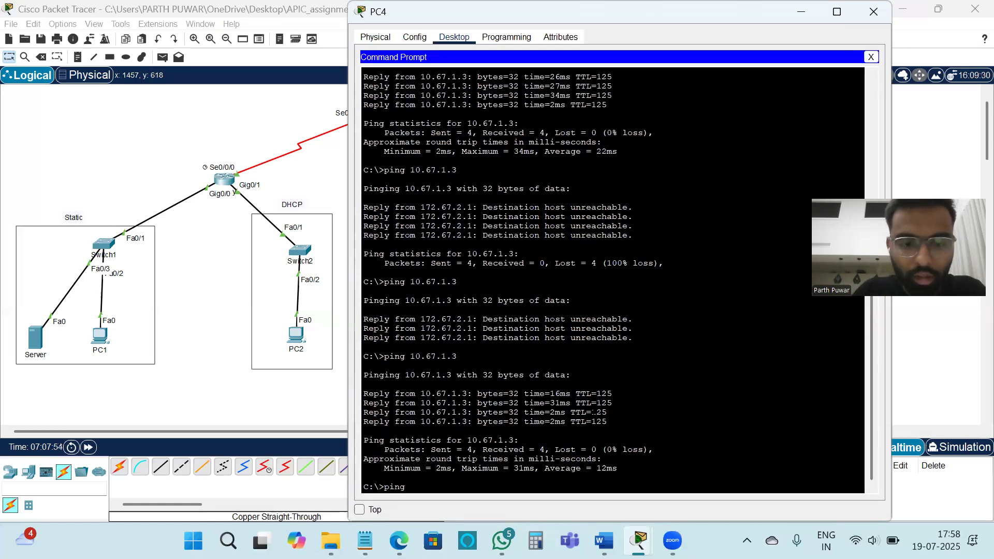
text(10.)
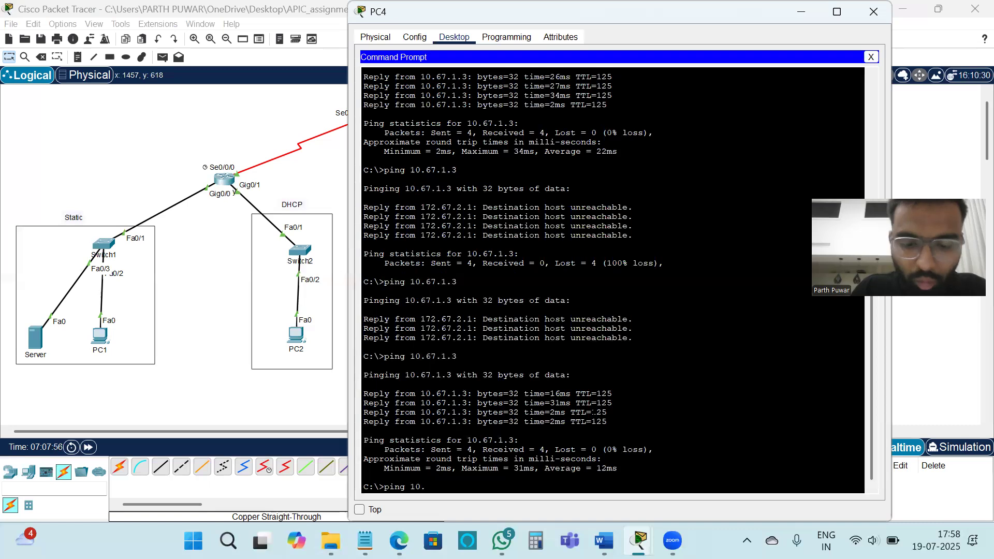
text(67.)
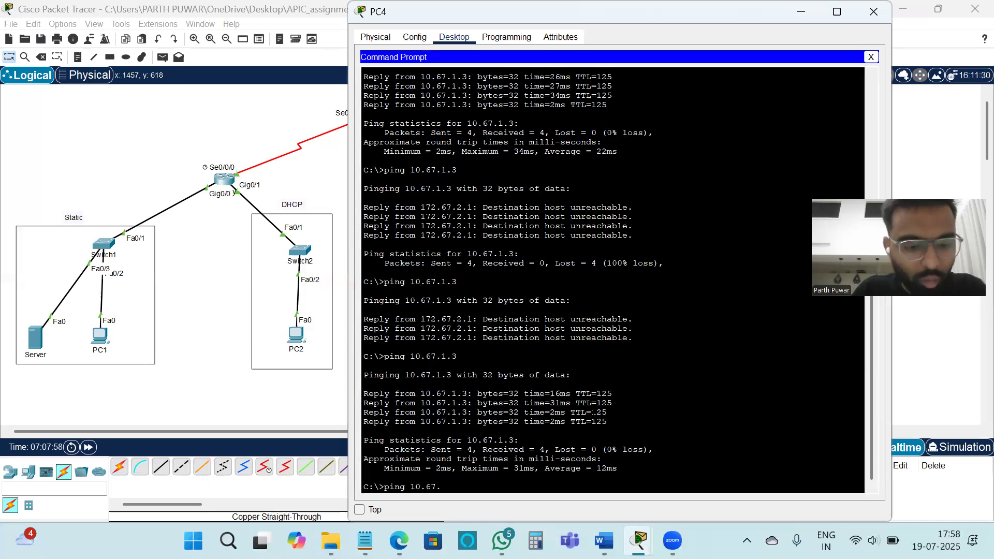
text(1.3)
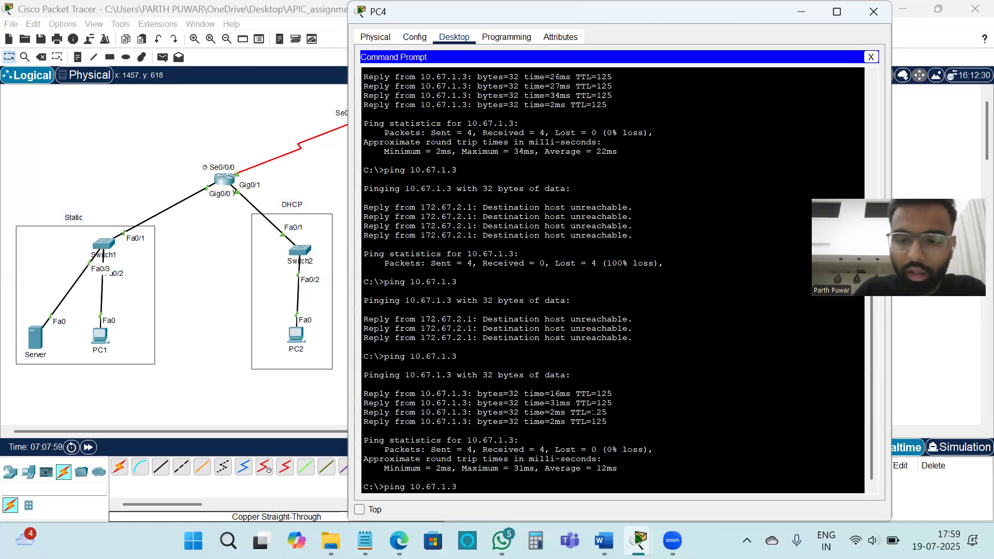
key(Return)
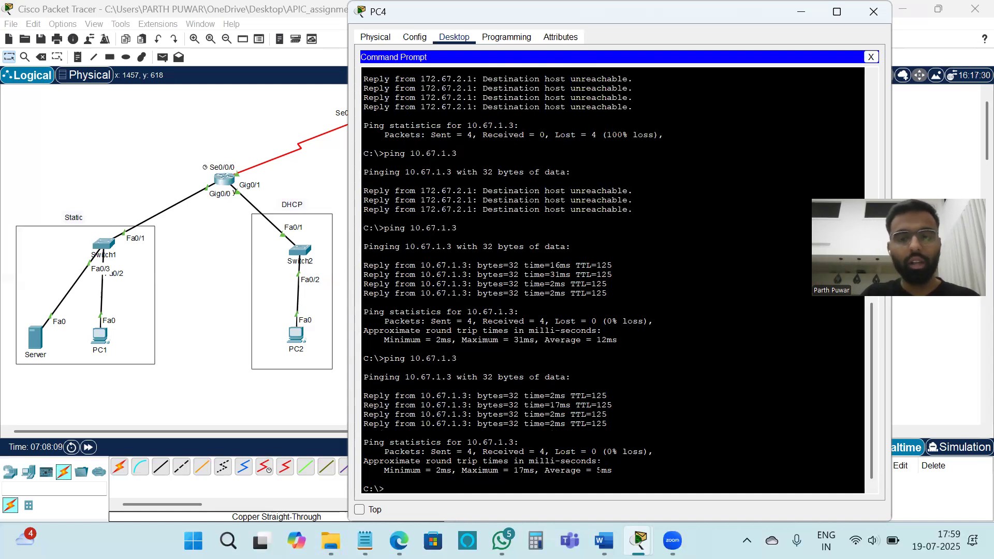
click(873, 12)
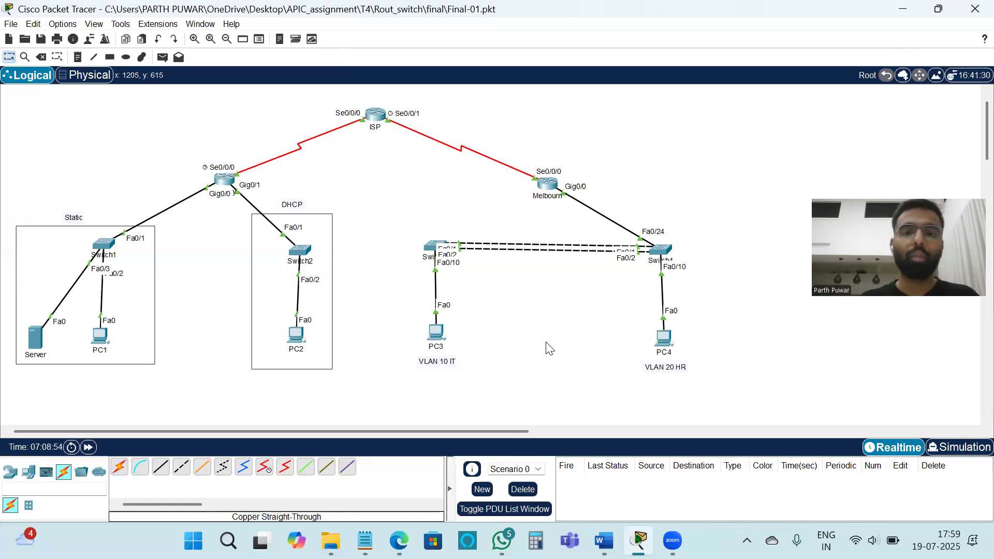
Step: Log in to the Melbourne router's command line with the console and enable passwords, and enter global configuration mode
click(554, 186)
scroll(587, 359, down, 1)
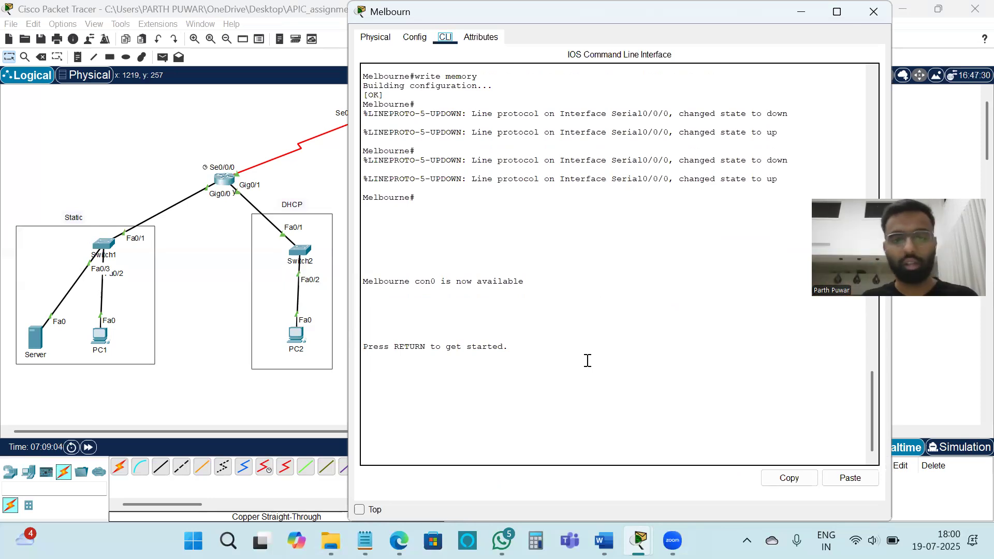
key(Return)
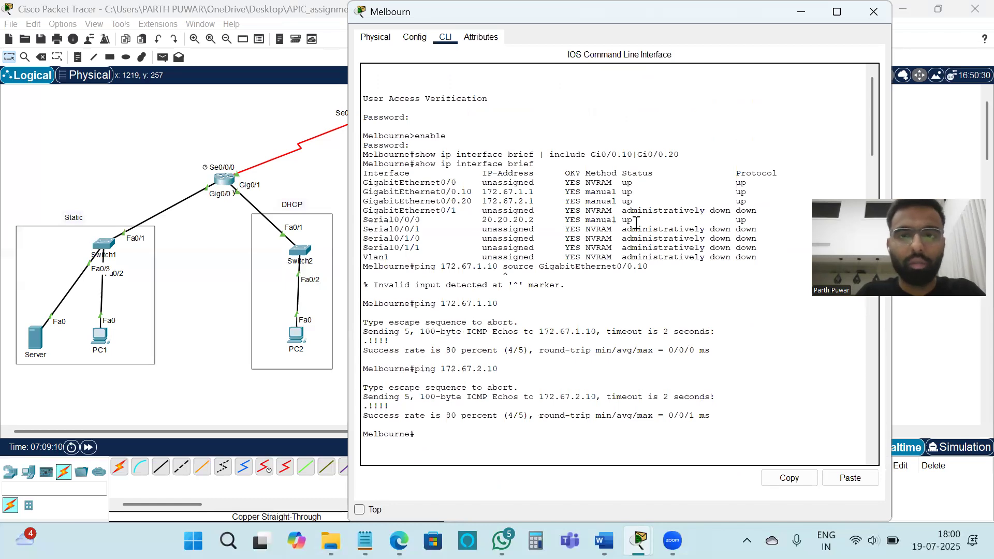
scroll(635, 223, down, 15)
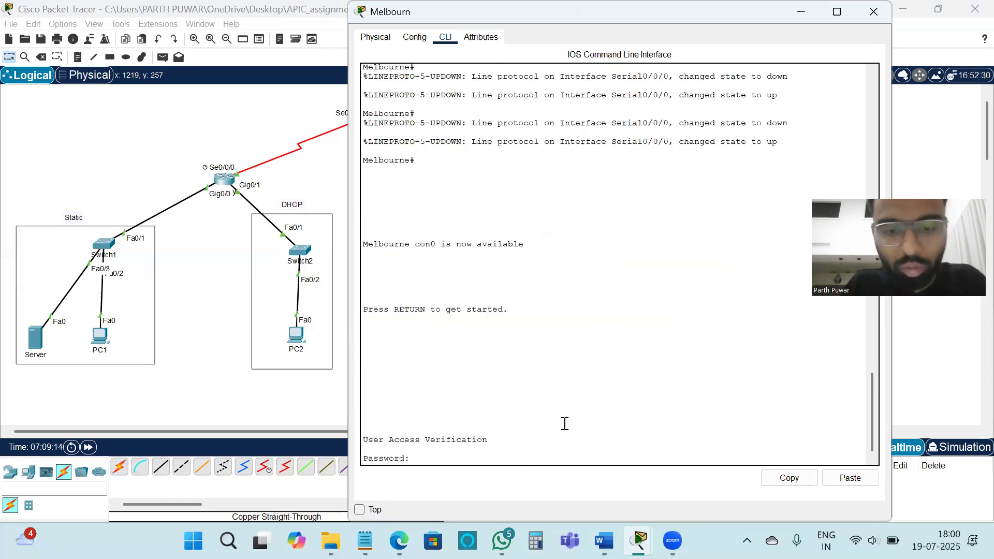
key(Return)
text(enable)
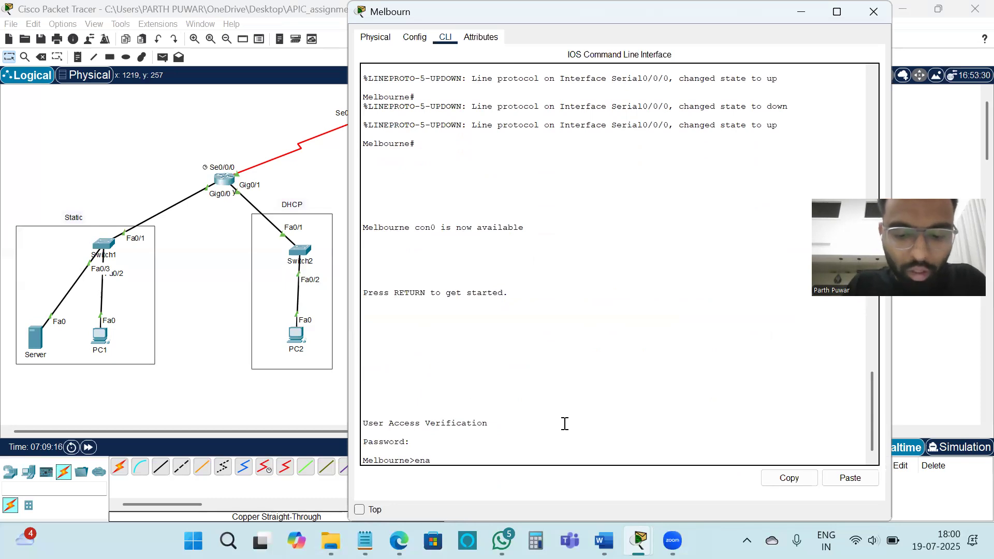
key(Return)
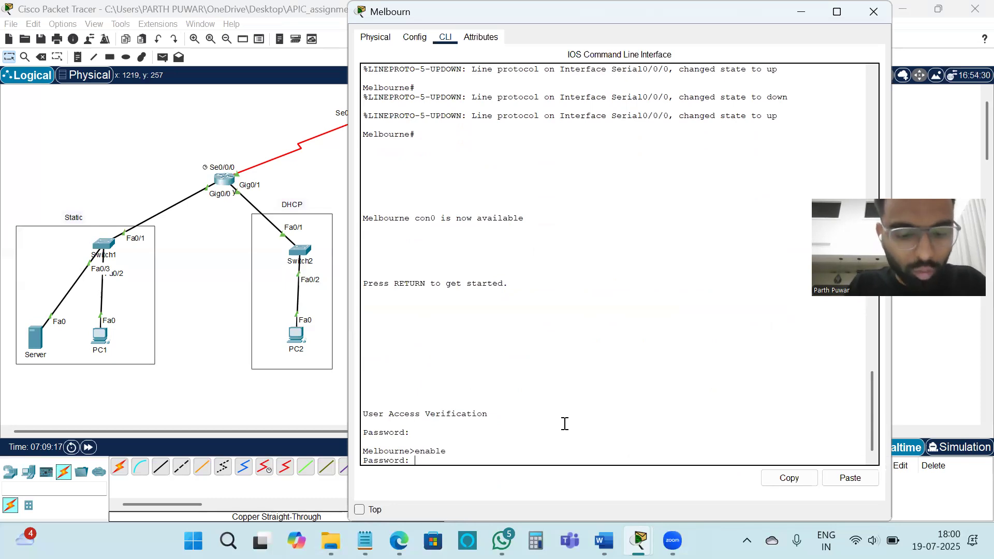
key(Return)
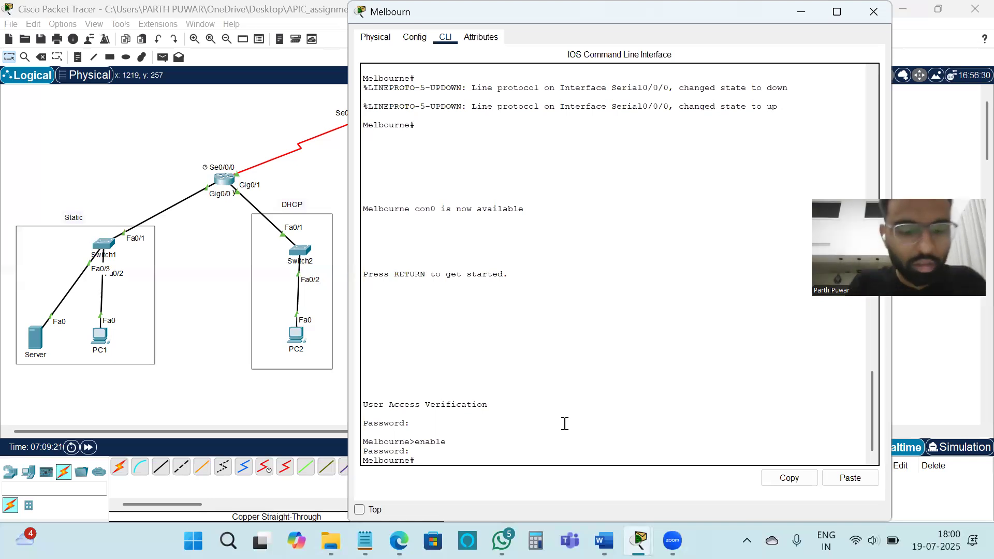
text(config)
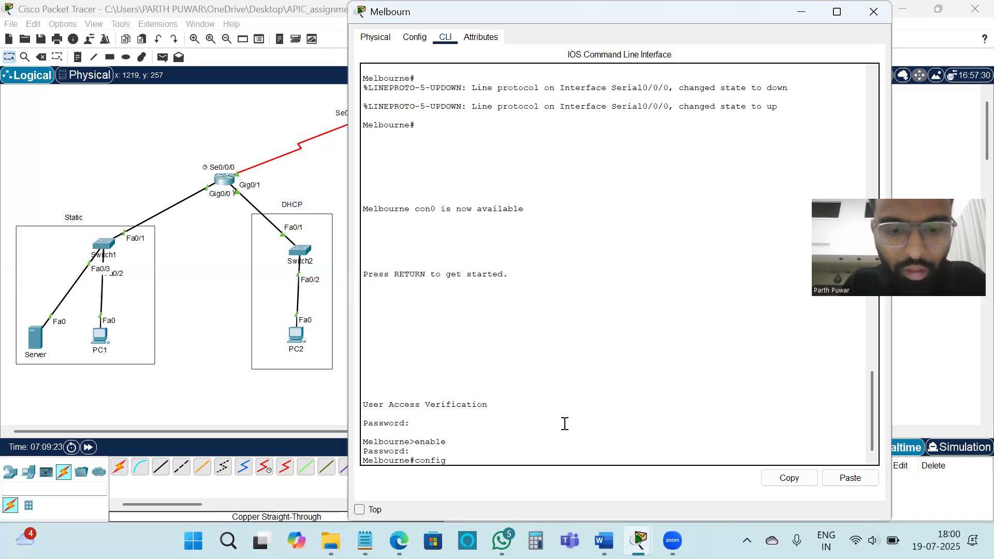
text( t)
key(Return)
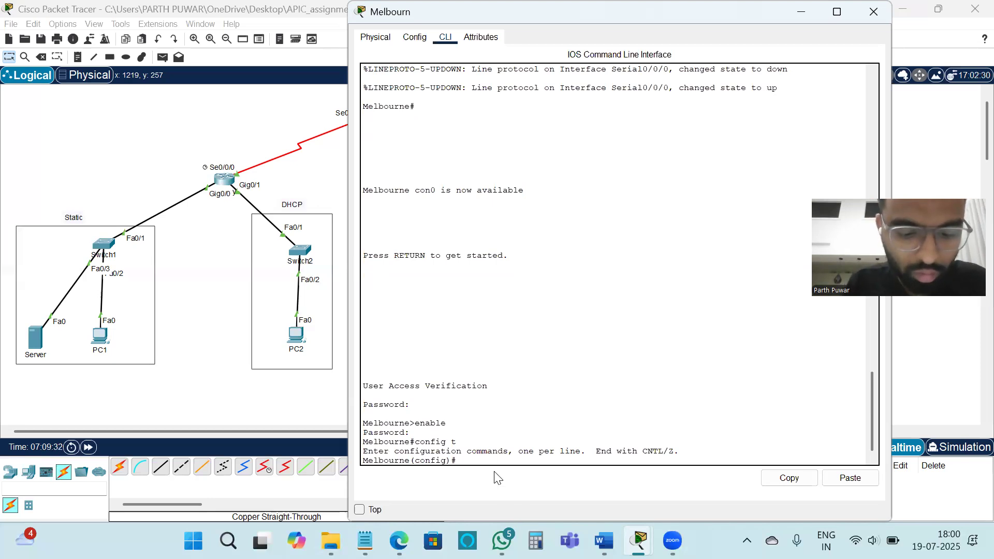
Step: Add the remark "deny HR to sydney" to access list 100 on the Melbourne router
text(access)
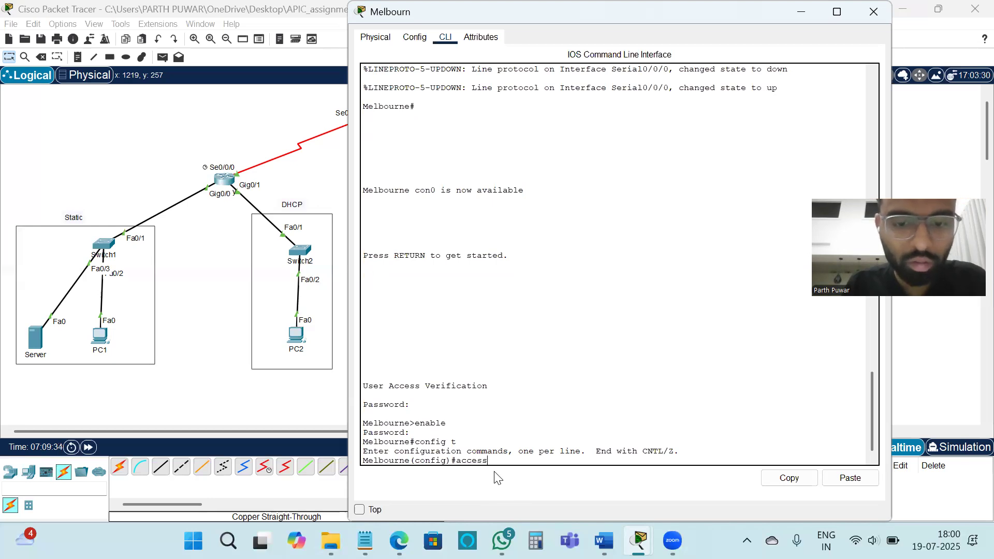
text(-list)
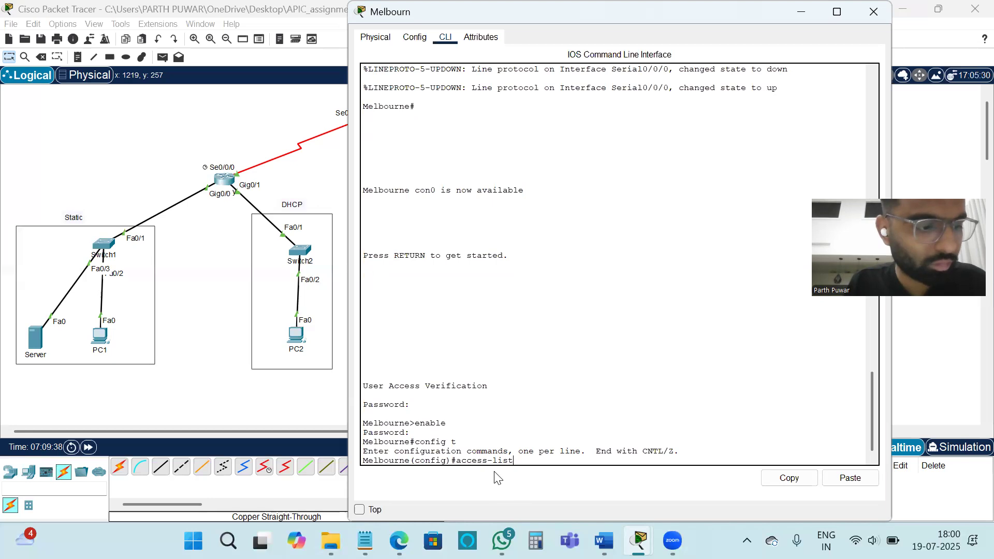
text( 100)
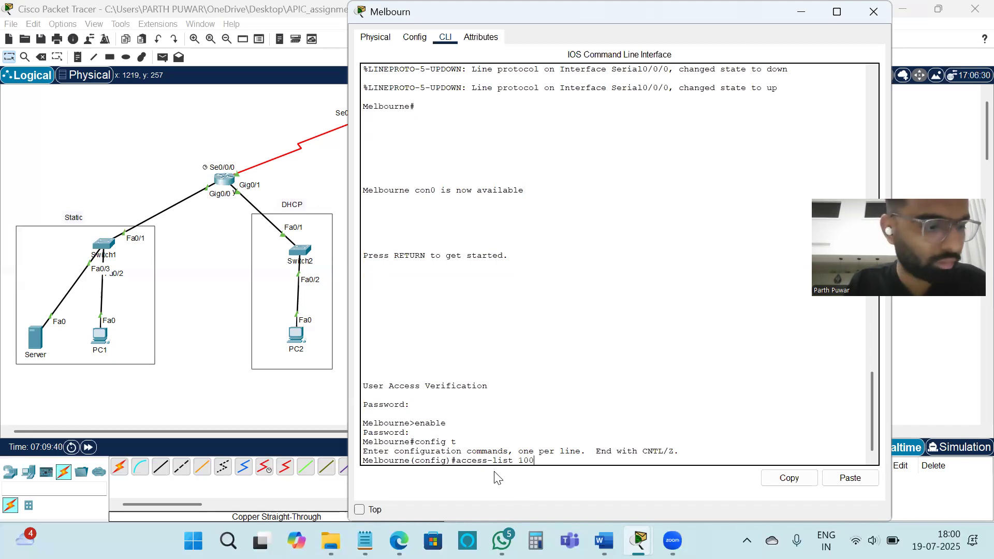
text( remark)
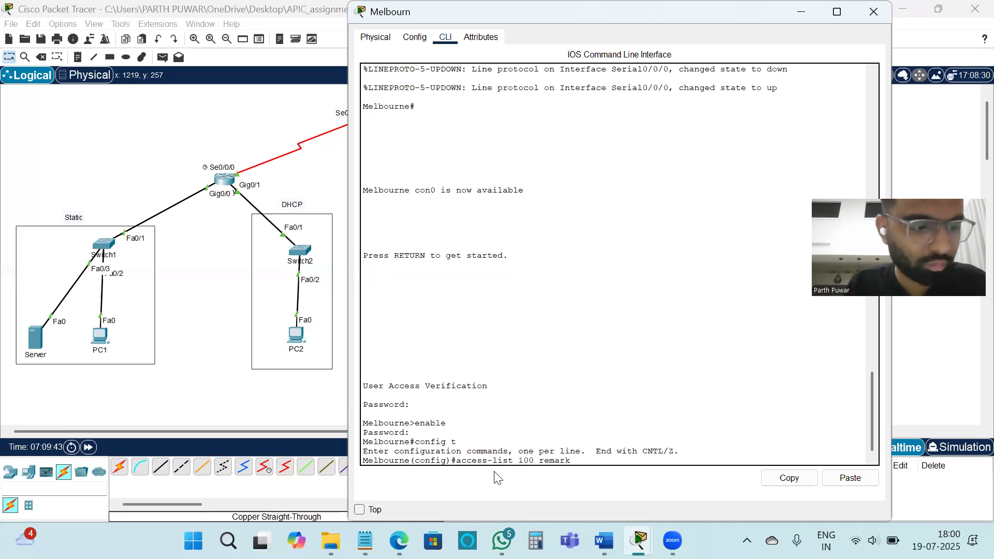
text( deny)
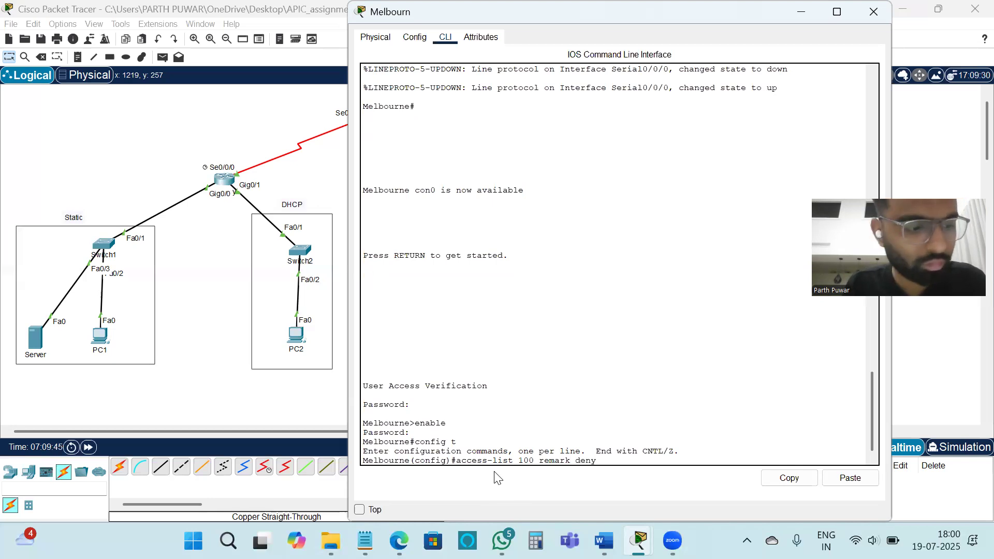
text( HR)
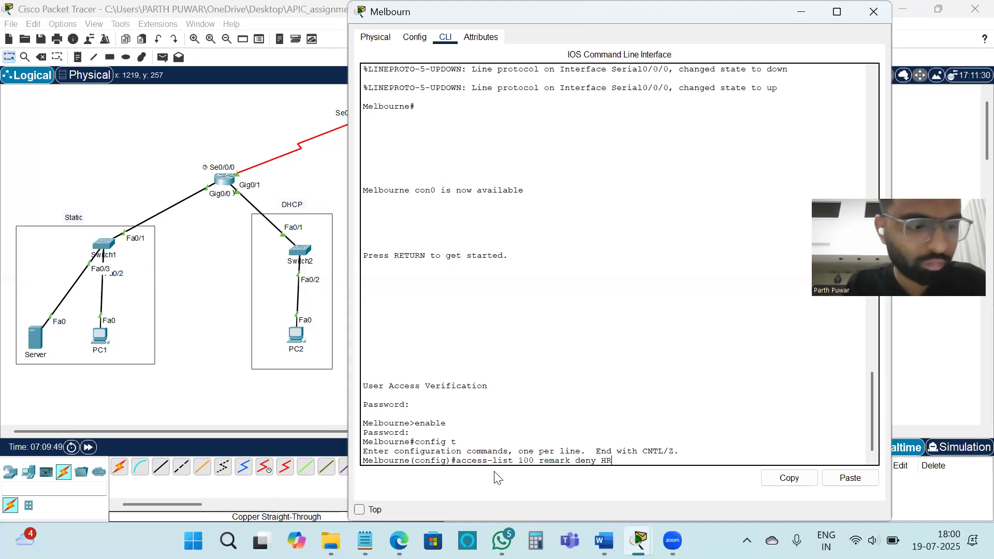
text( to sydney)
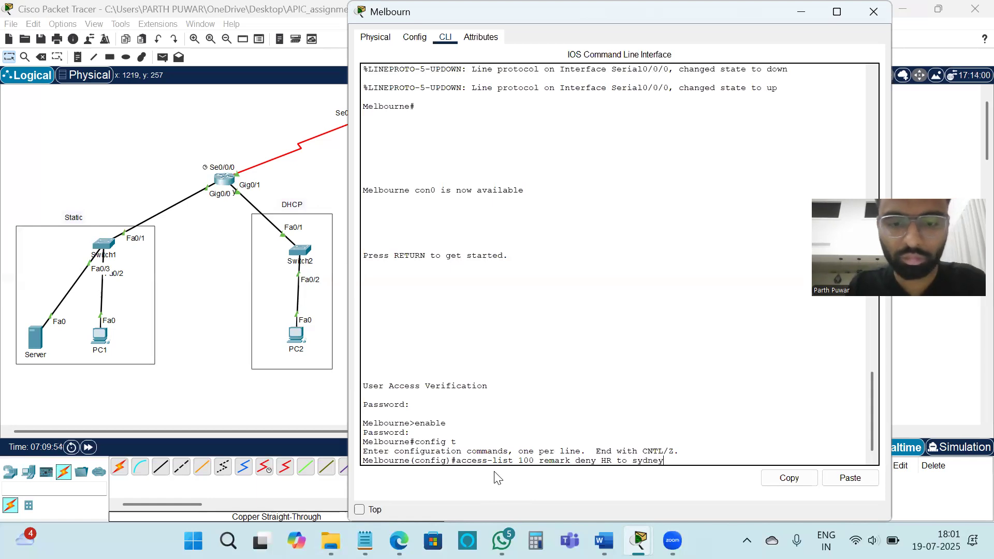
key(Return)
Step: Add an access list 100 rule denying IP from 172.67.2.0 0.0.0.255 to 10.67.1.0 0.0.0.255, copying the addresses from the Notepad note
text(access)
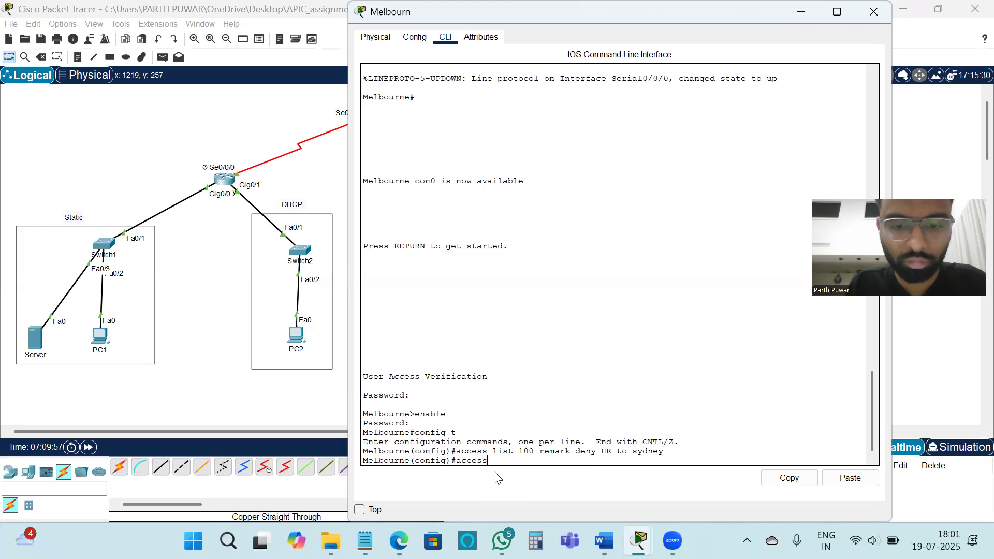
text(-list)
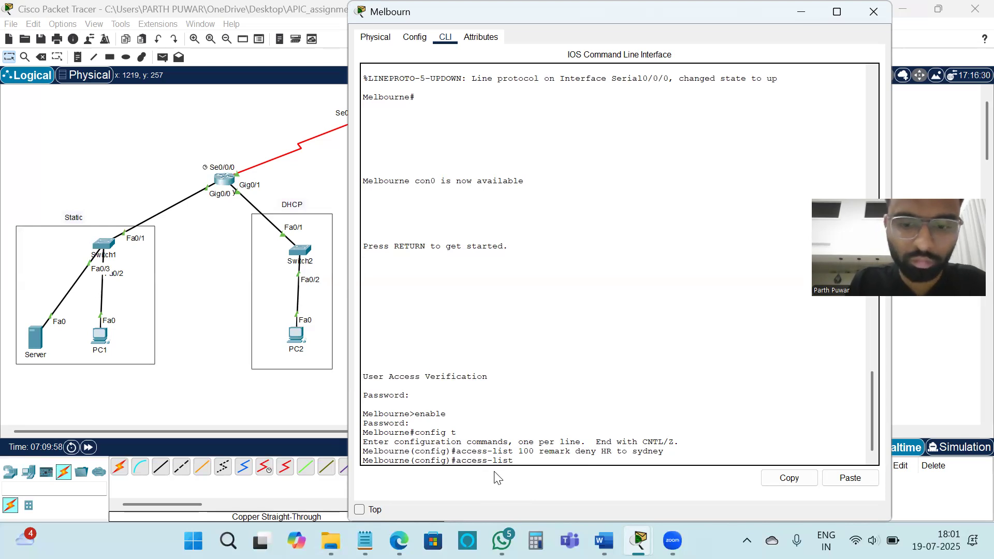
text( 100 deny)
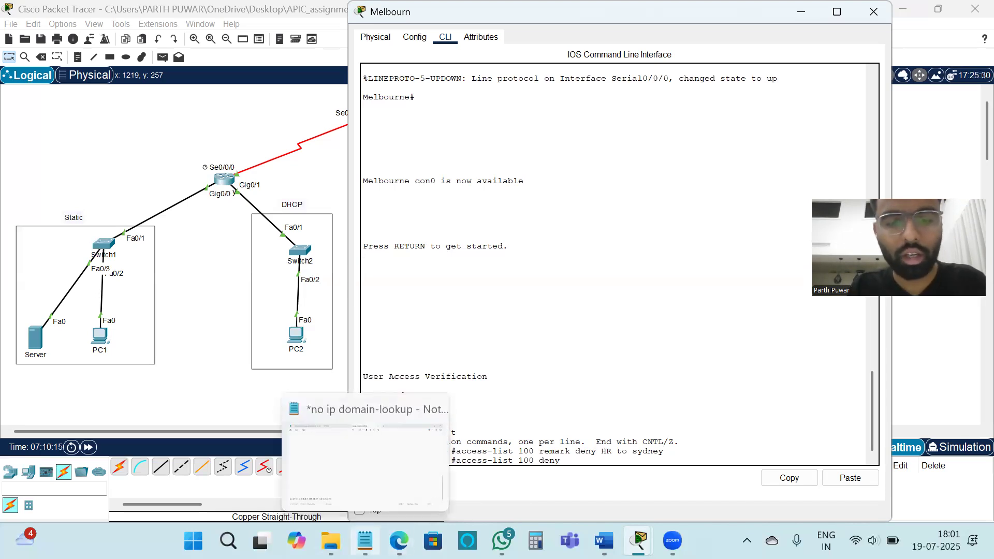
click(365, 540)
drag(292, 484, 13, 484)
key(ctrl+c)
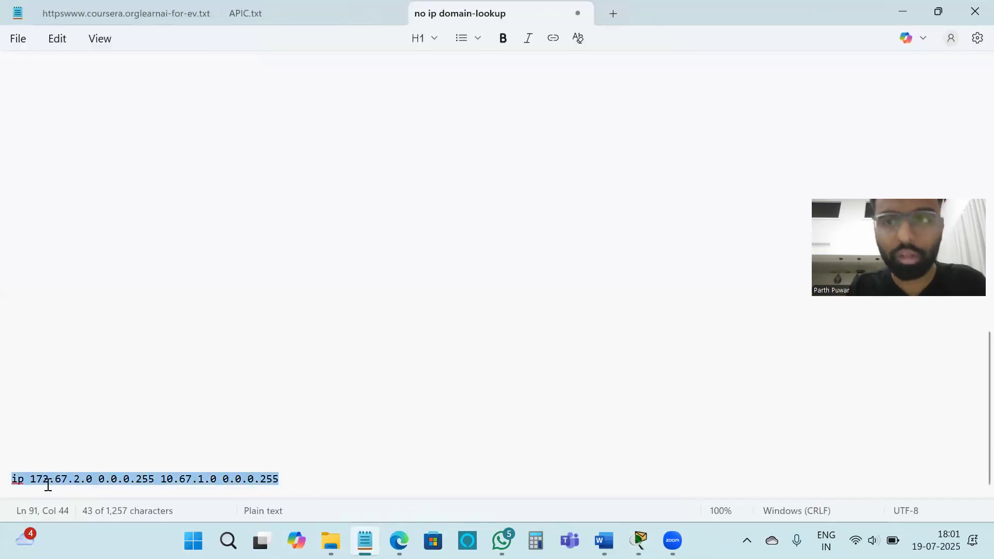
click(893, 13)
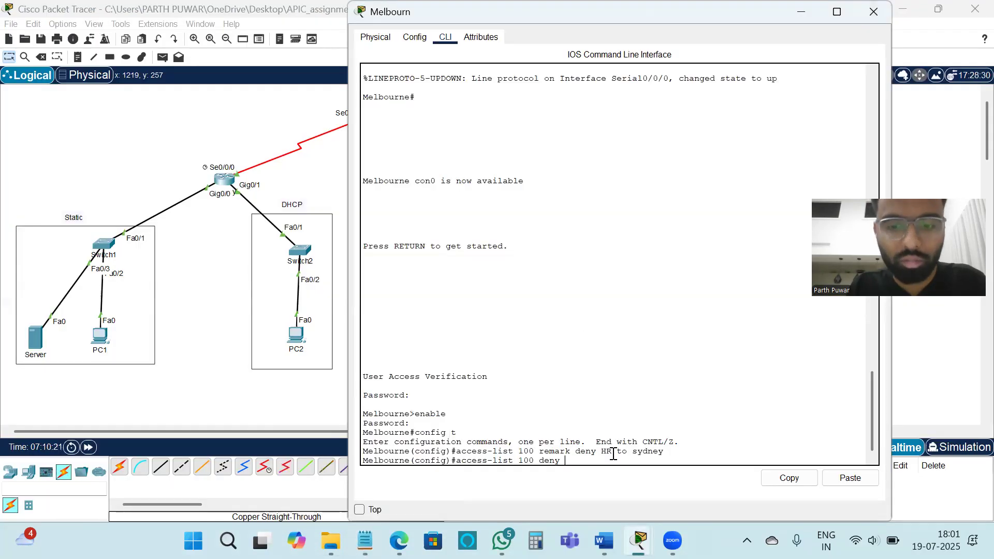
click(851, 478)
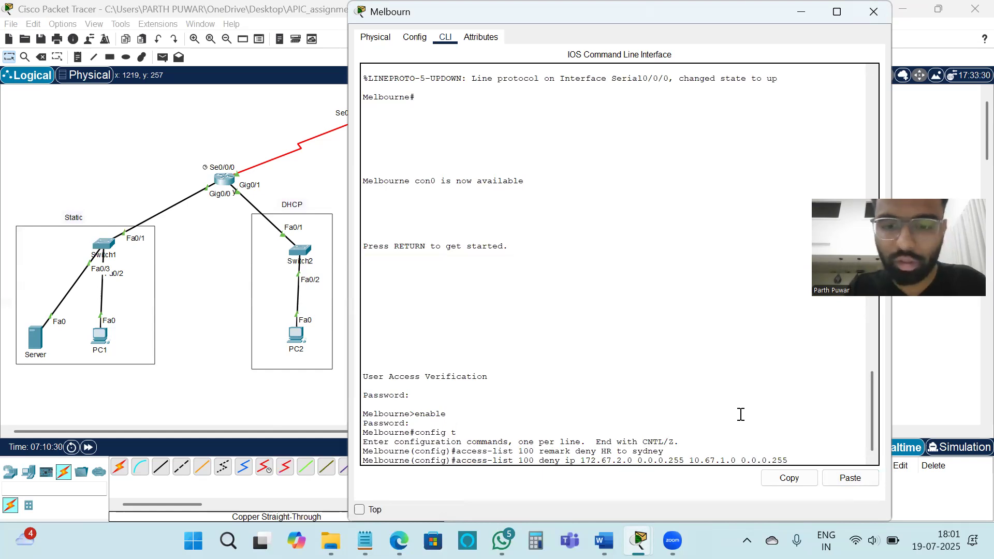
key(Return)
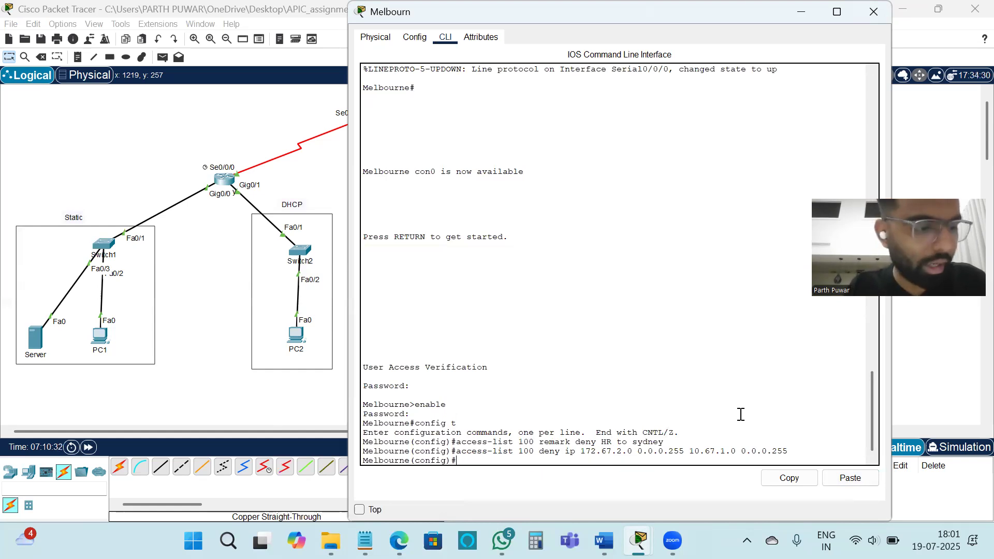
Step: Add an access list 100 rule on the Melbourne router permitting IP from any source to any destination
text(access-)
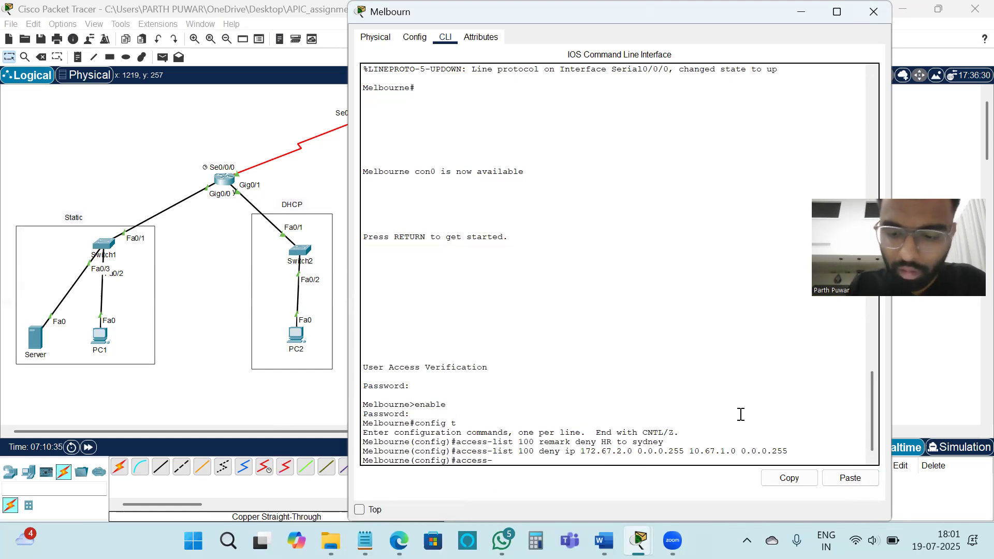
text(list)
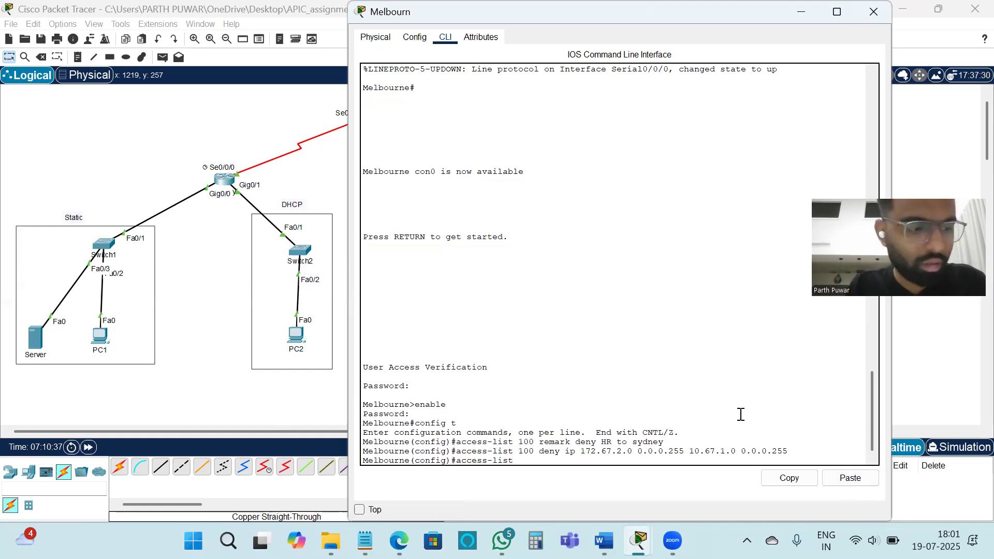
text( 100)
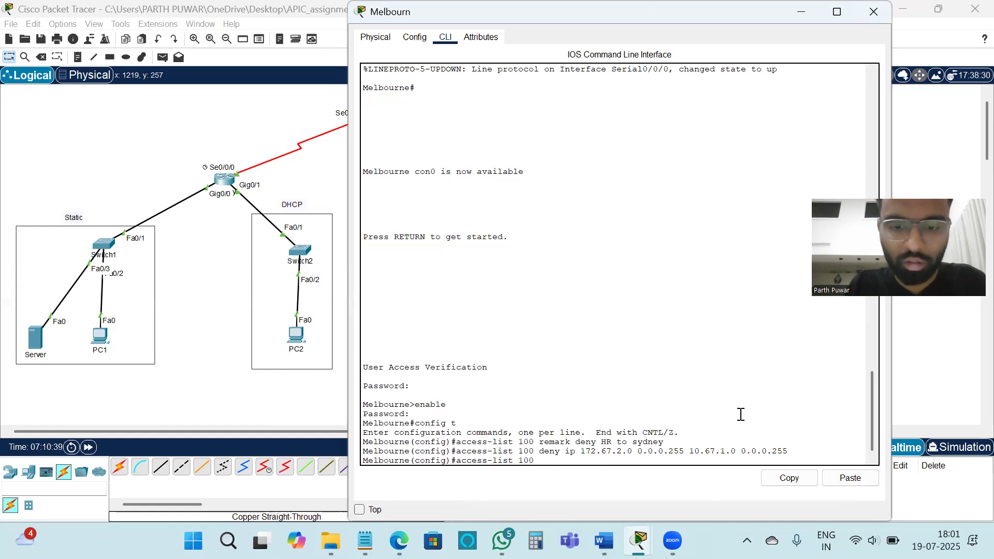
text( permit)
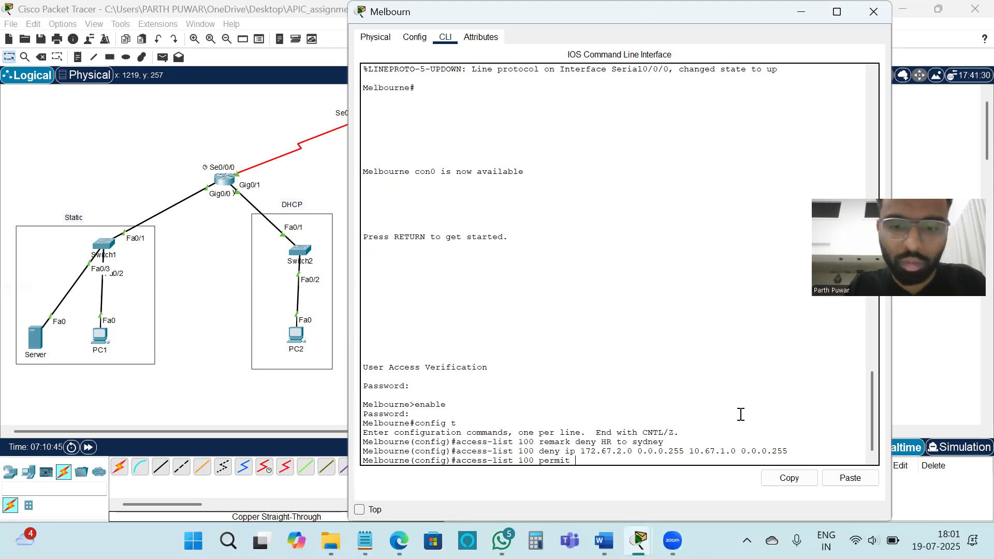
text( ip)
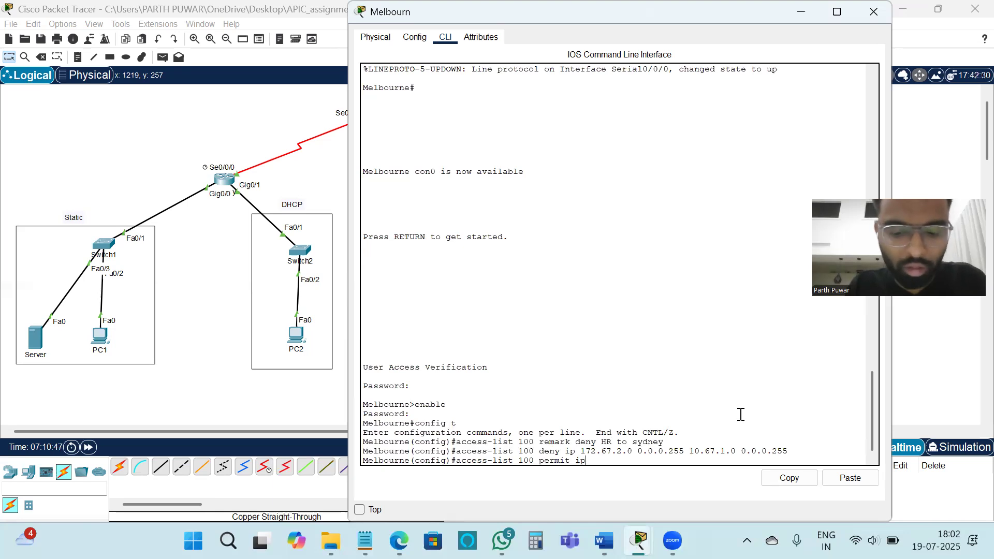
text( any any)
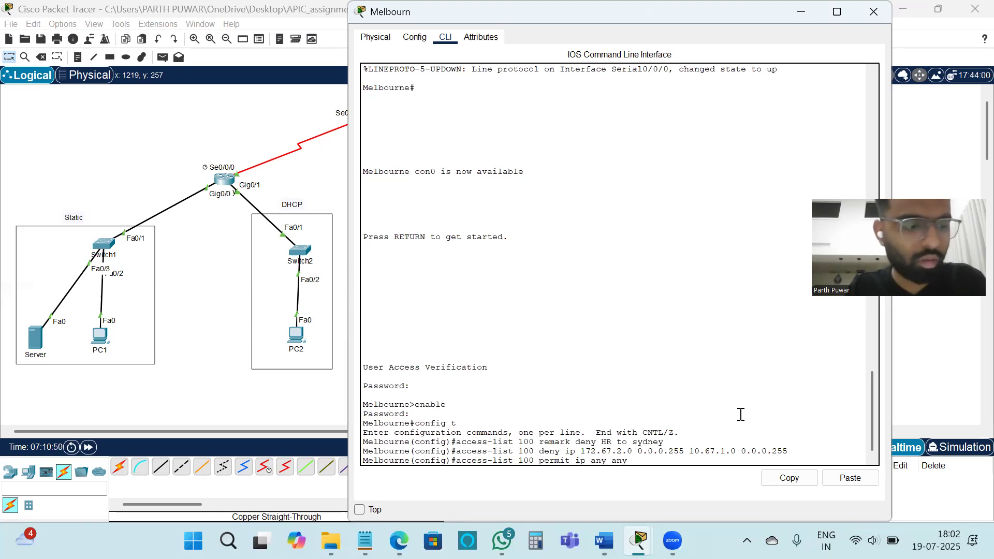
key(Return)
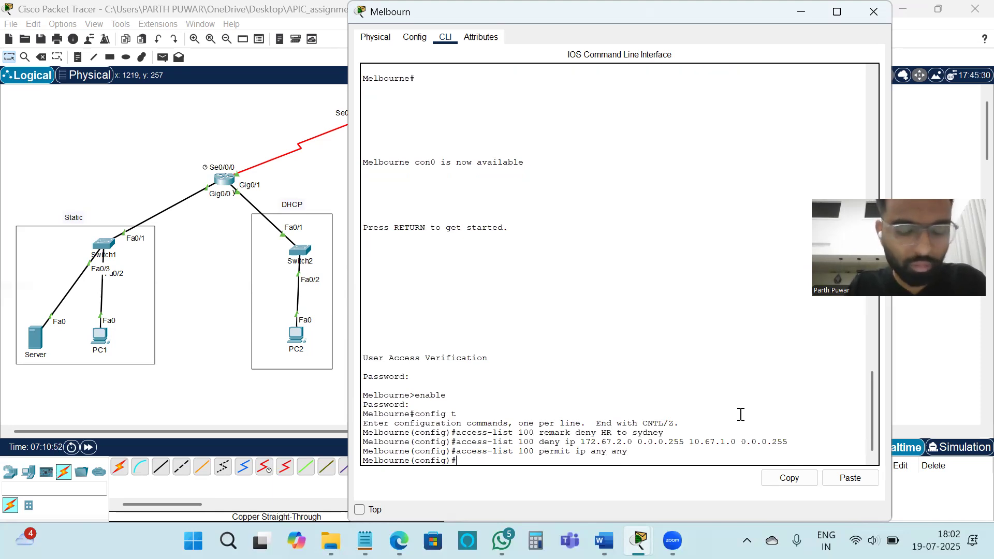
Step: Enter interface configuration mode for s0/0/0 on the Melbourne router
text(inetrafce)
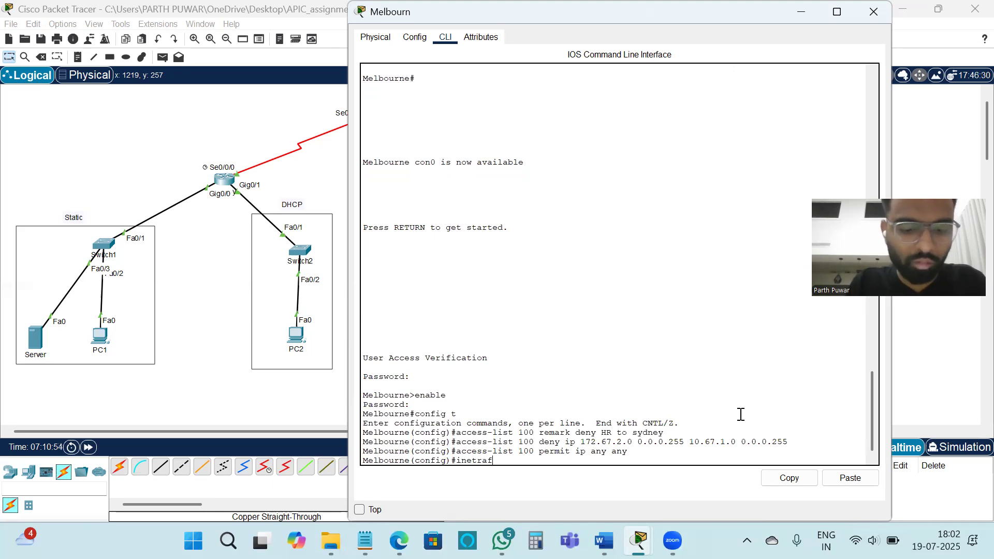
key(BackSpace)
key(BackSpace)
key(BackSpace)
key(BackSpace)
key(BackSpace)
key(BackSpace)
text(terface)
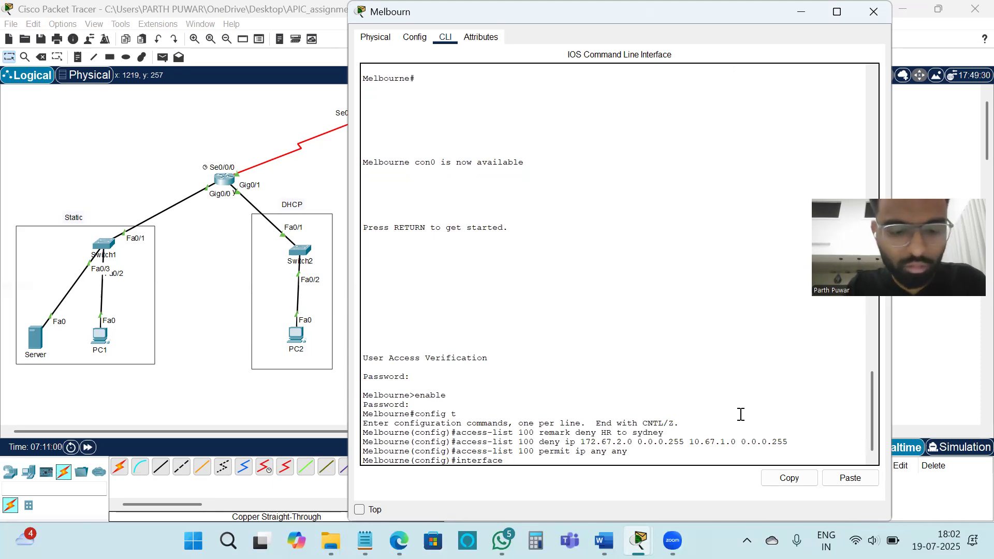
text( s0/0/0)
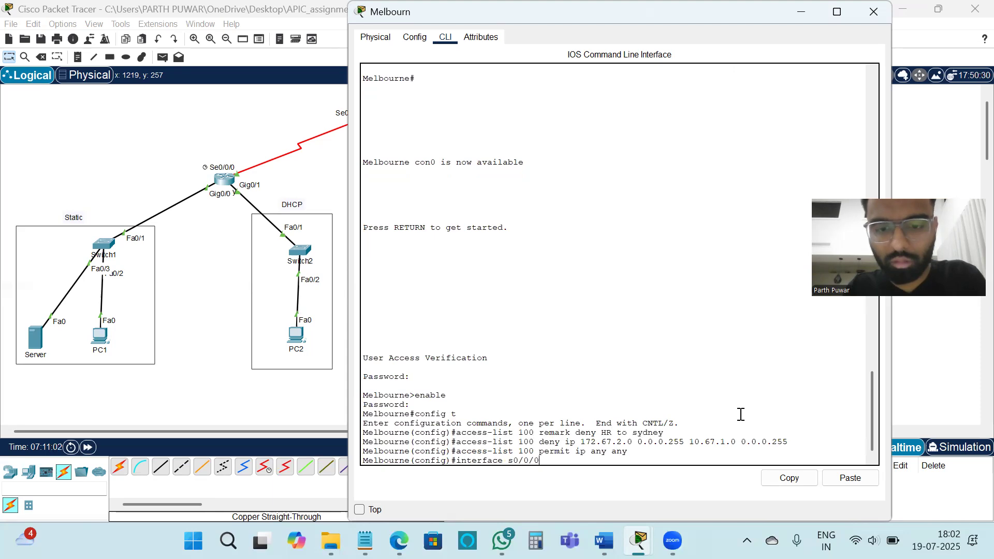
key(Return)
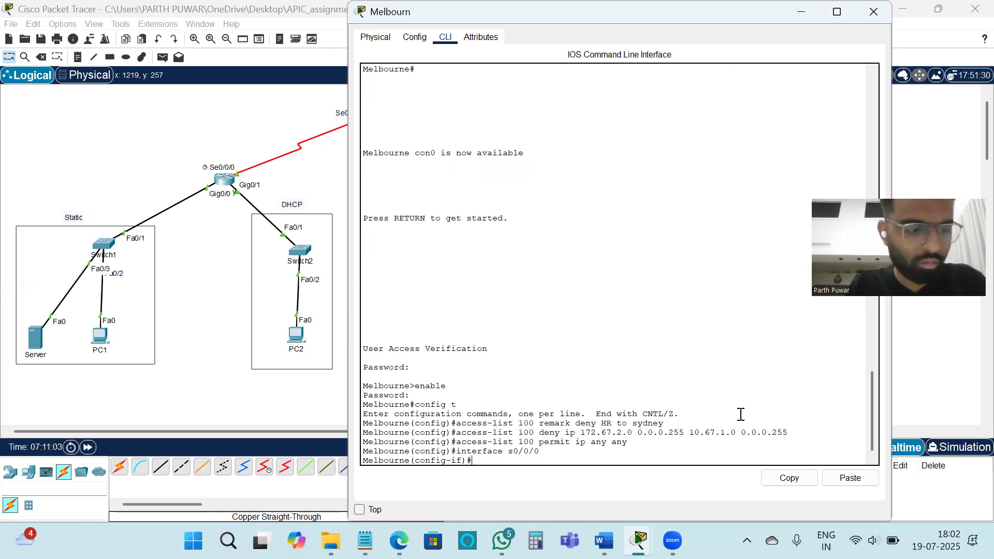
Step: Apply access list 100 to the serial interface in the outbound direction with ip access-group
text(ip)
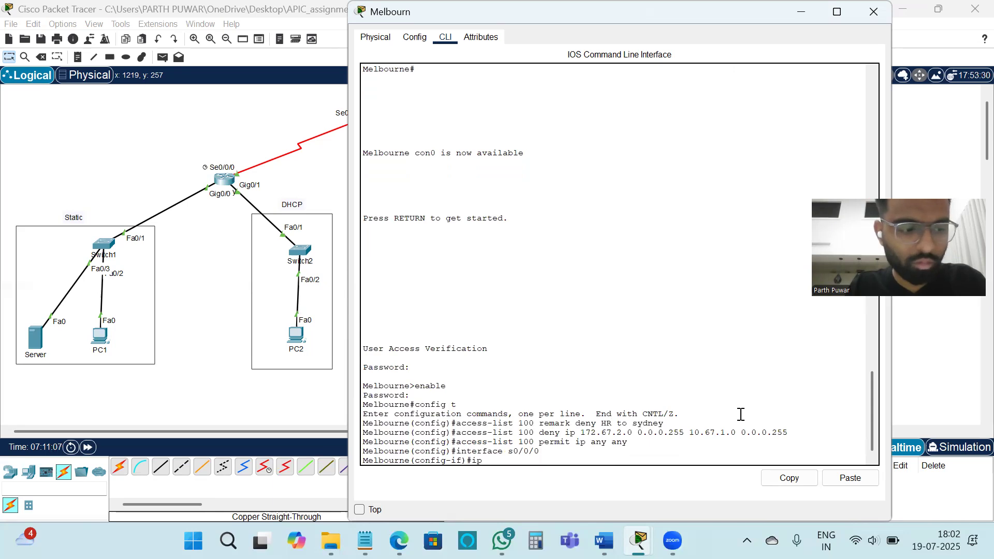
text( a)
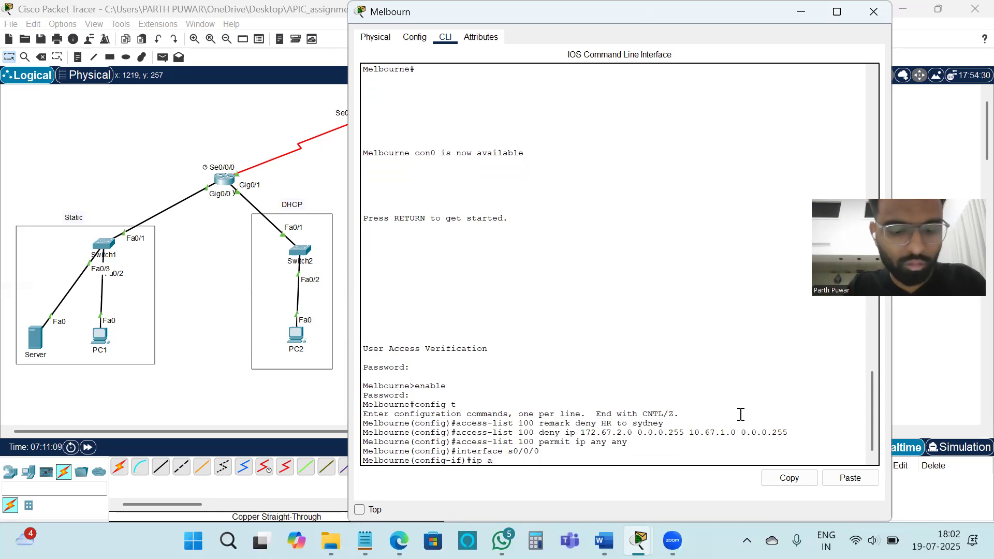
text(ces)
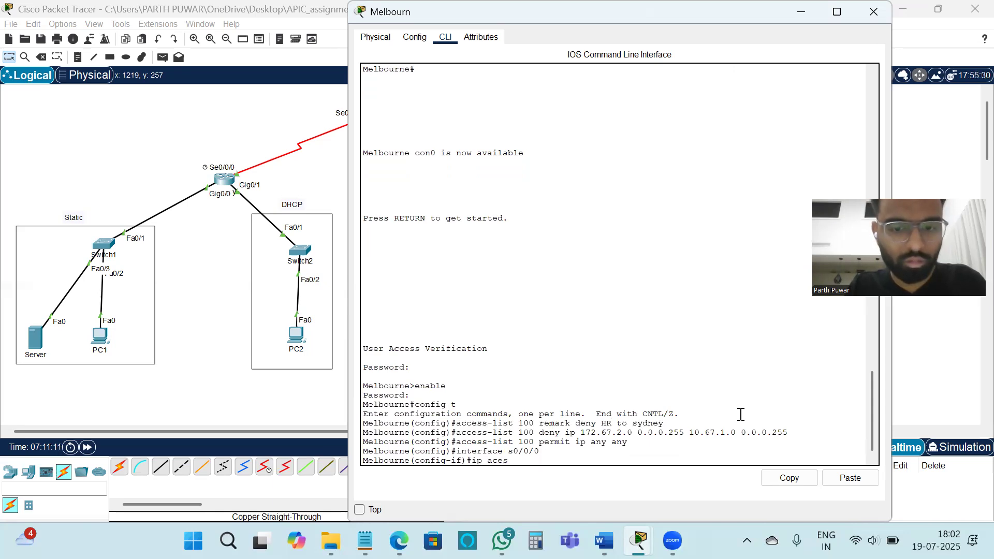
key(BackSpace)
key(BackSpace)
text(cess)
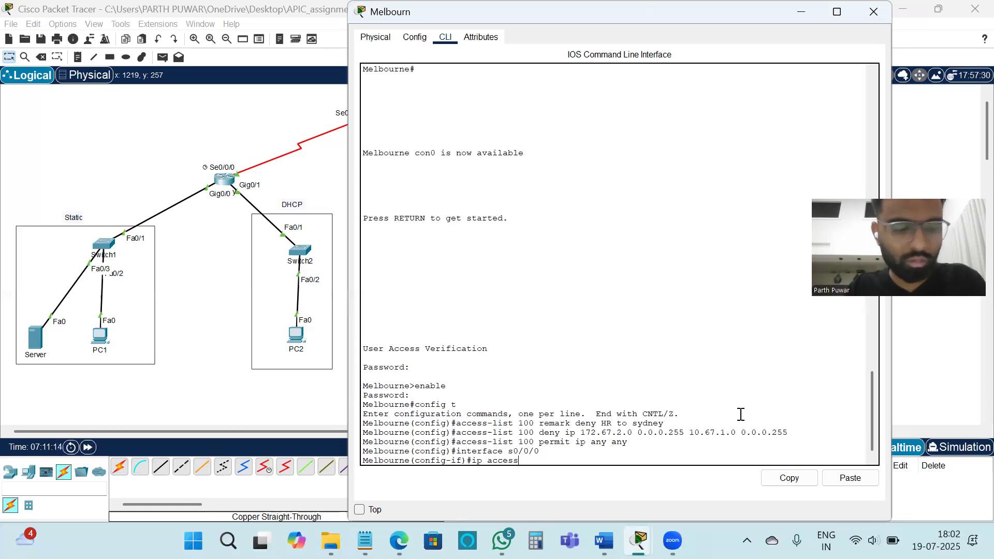
text(-gr)
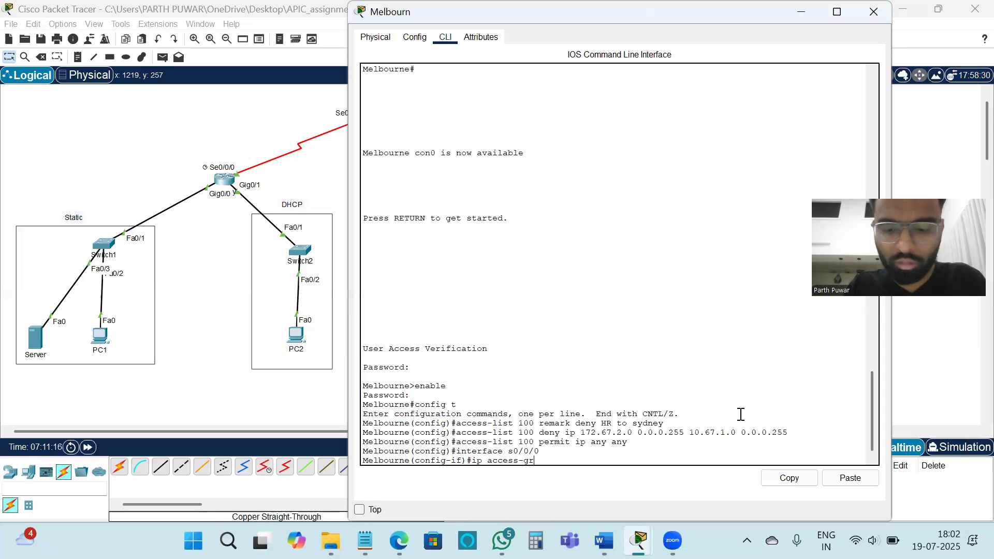
text(ou)
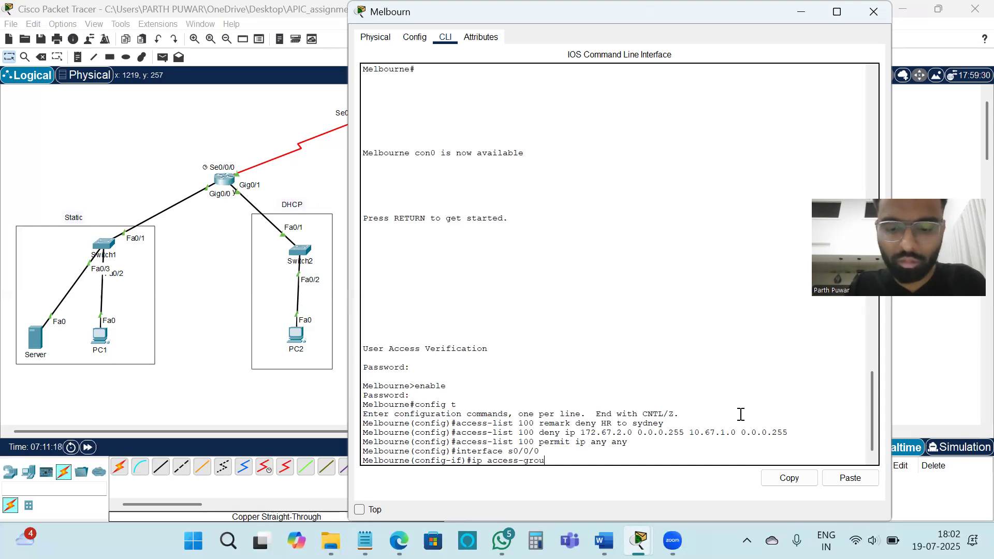
text(p)
text( 1)
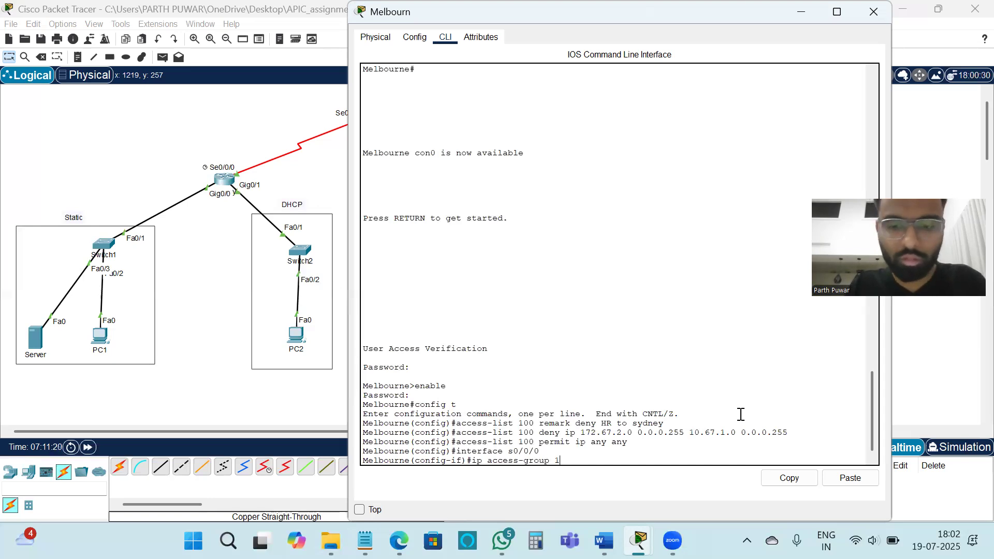
text(00 out)
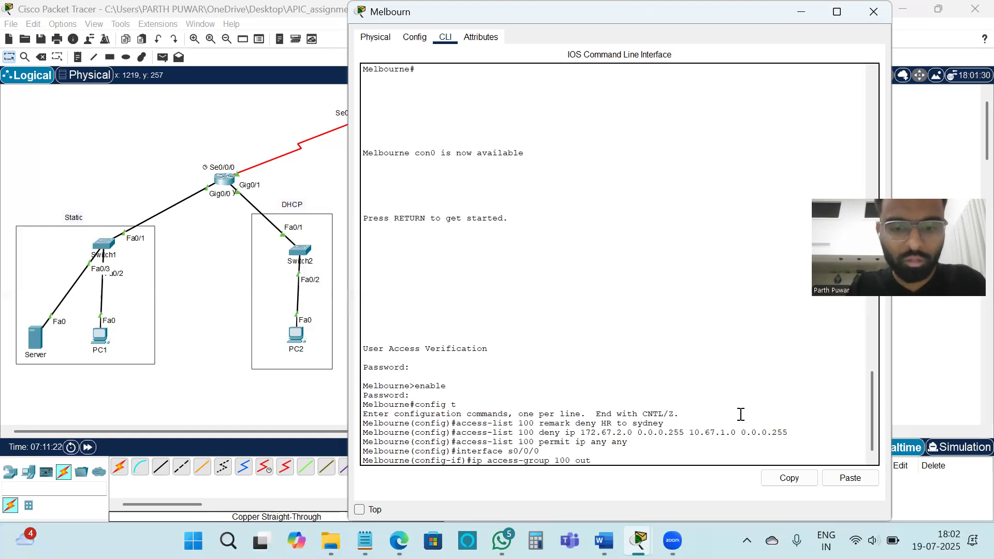
key(Return)
Step: Leave configuration mode, save the Melbourne router's configuration with write memory, and close its window
text(exit)
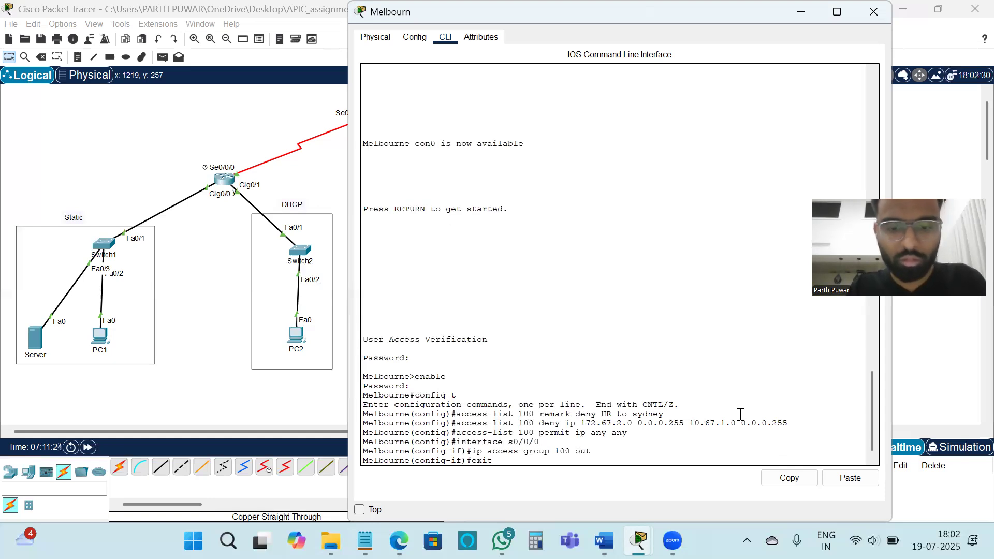
key(Return)
text(end)
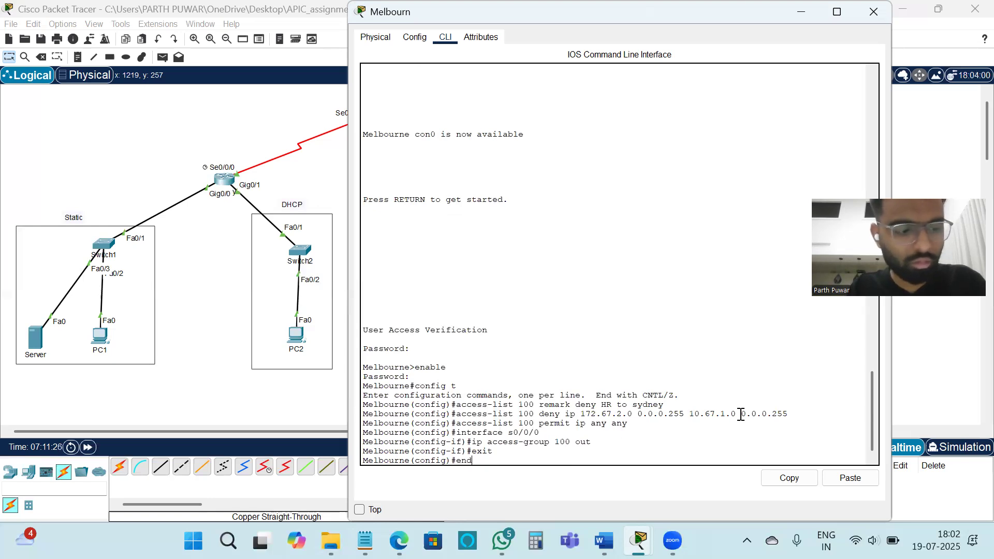
key(Return)
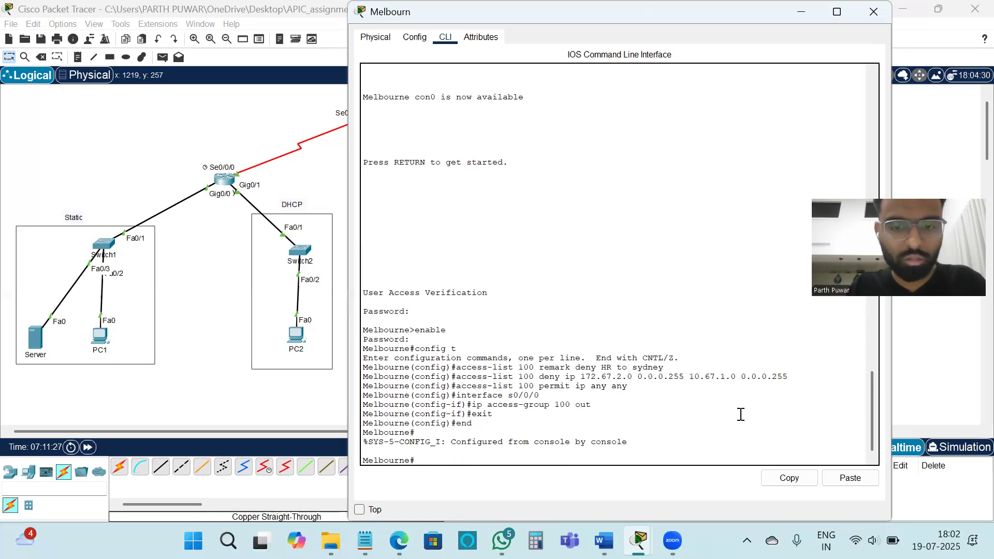
text(w)
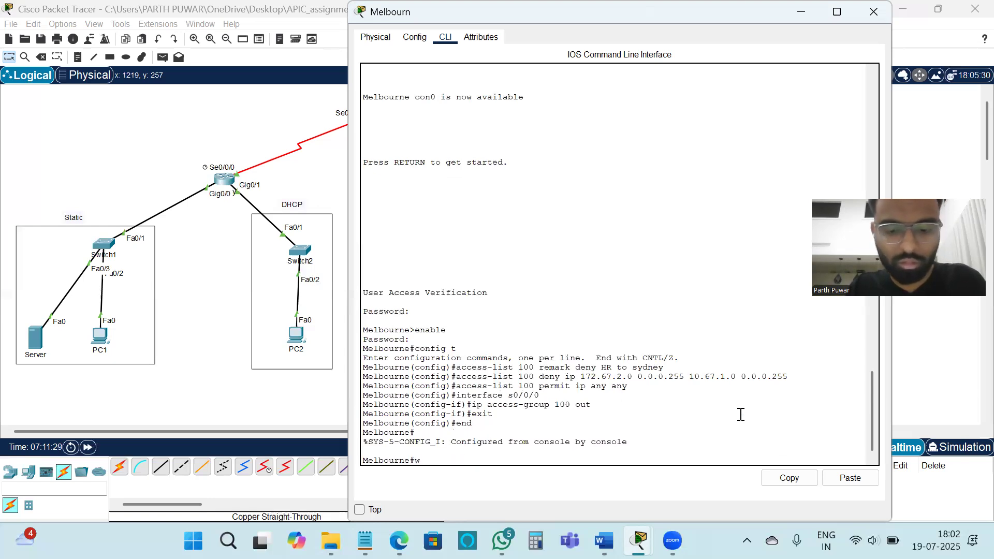
text(rite memory)
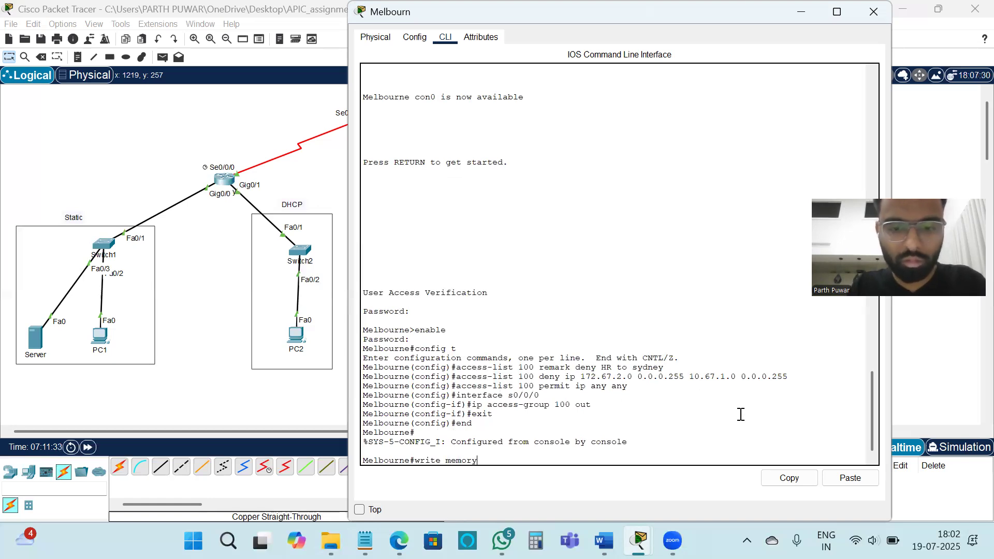
key(Return)
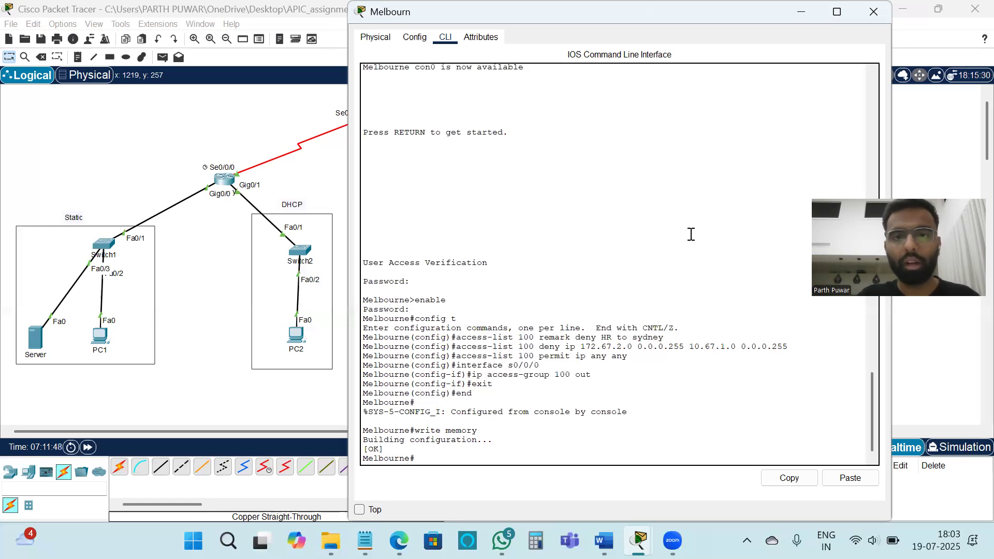
click(874, 22)
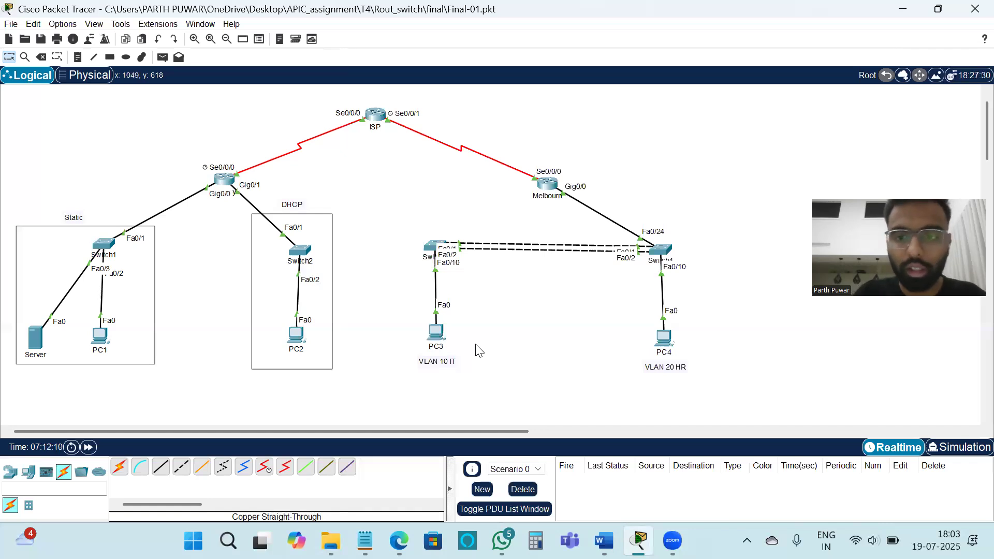
Step: Ping 10.67.1.3 from PC3's command prompt to test access from VLAN 10 IT to the static network
click(439, 334)
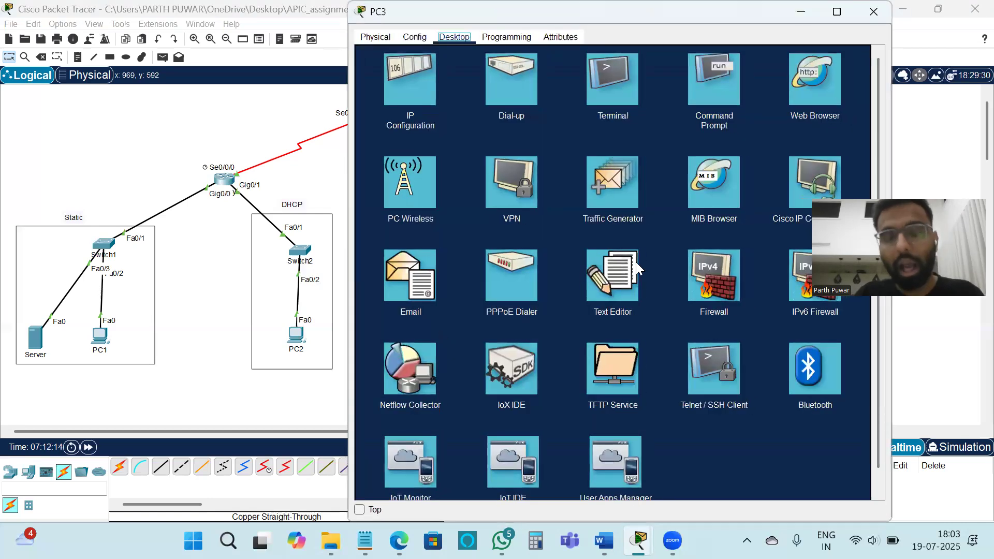
click(719, 78)
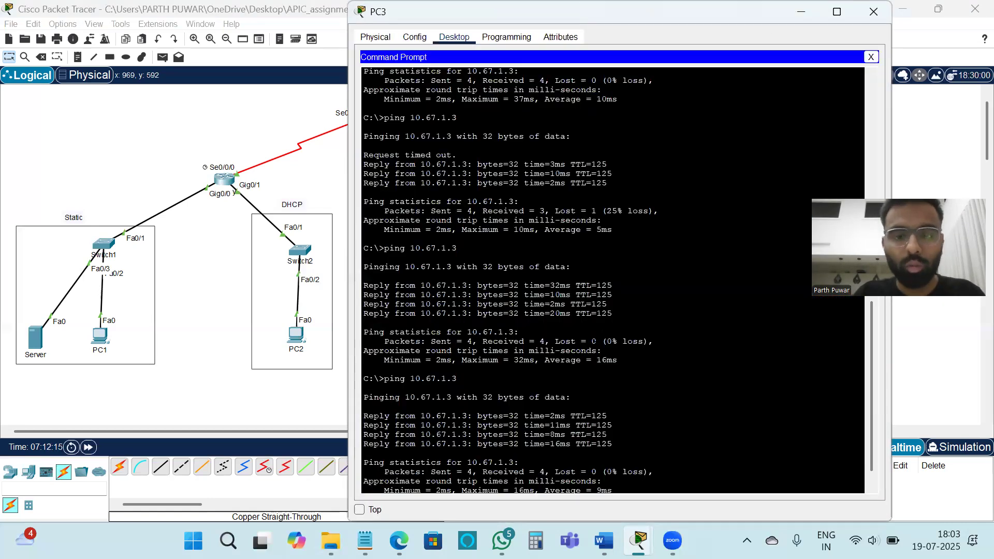
text(pi)
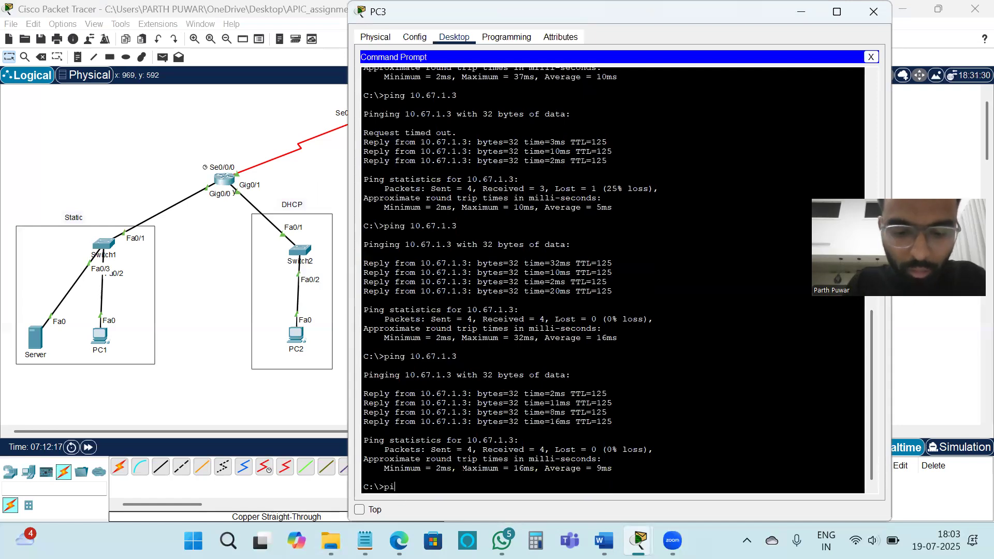
text(ng)
text(1)
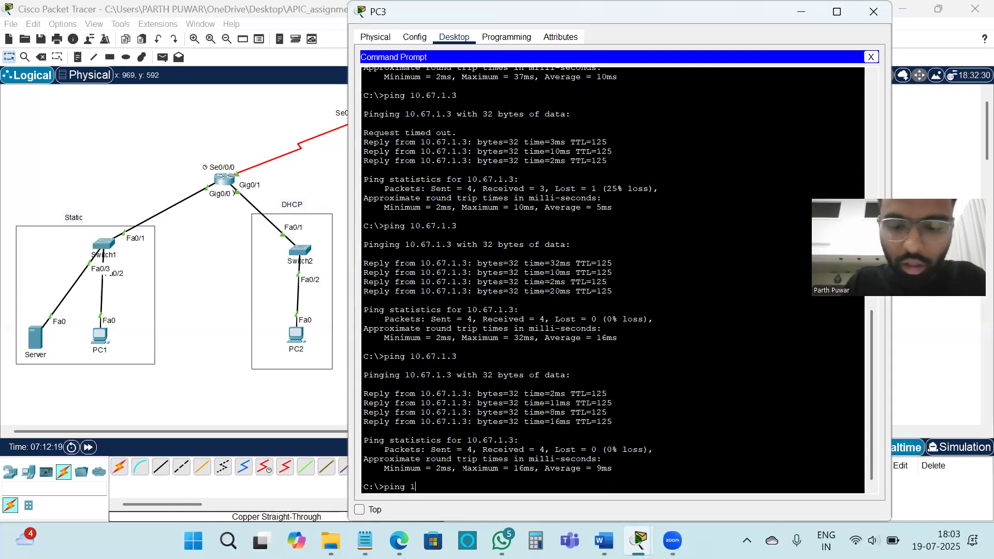
text(0.67.)
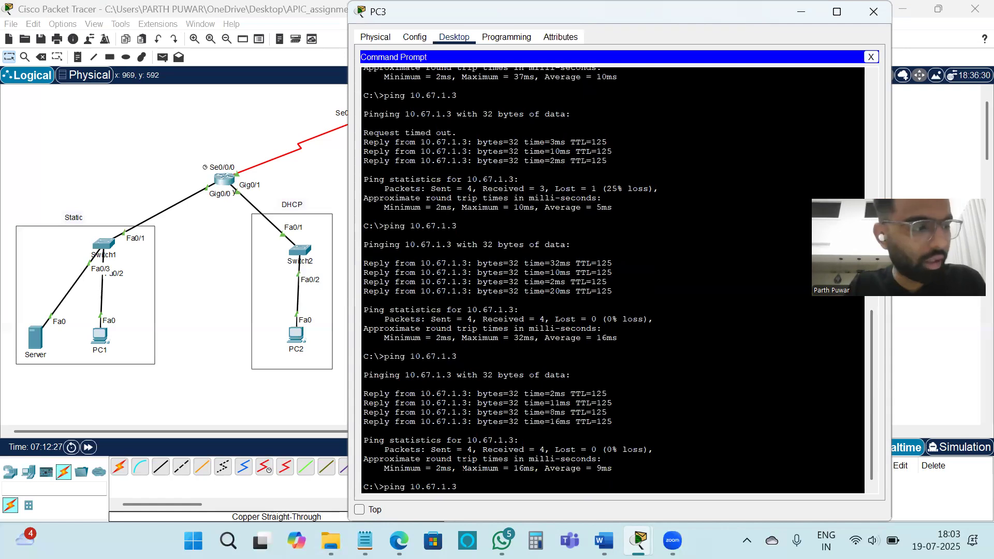
key(Return)
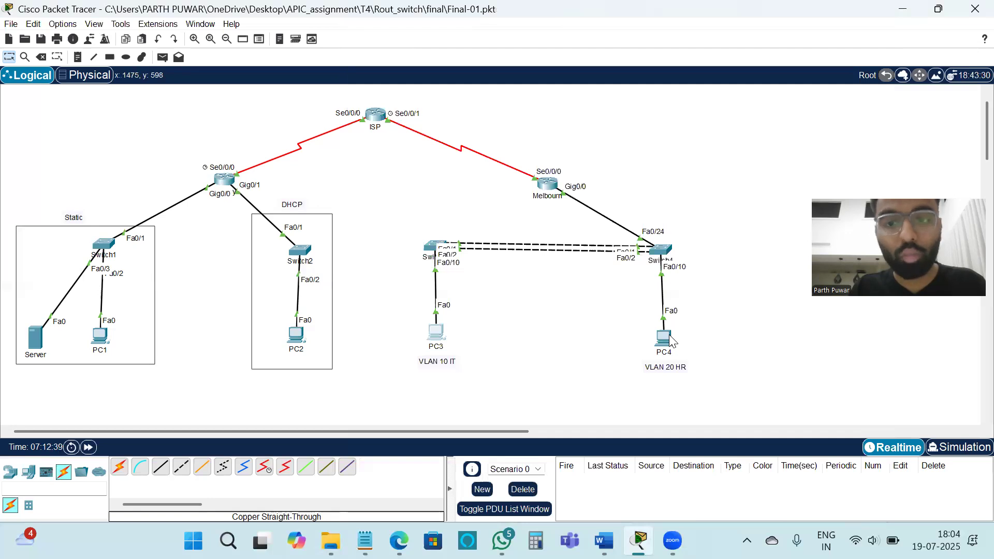
Step: Ping 10.67.1.3 from PC4's command prompt to test the access list against VLAN 20 HR, and close PC4's window
click(667, 336)
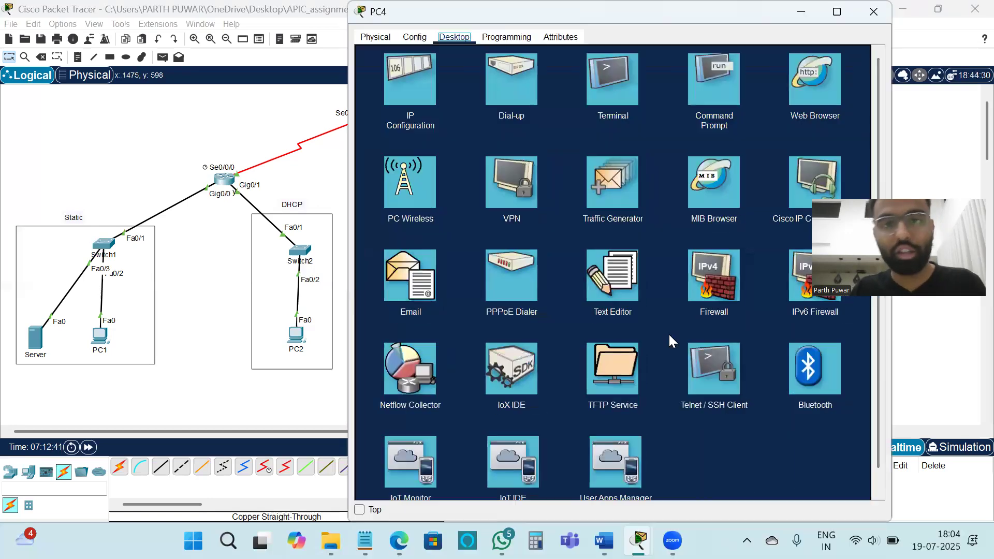
click(719, 93)
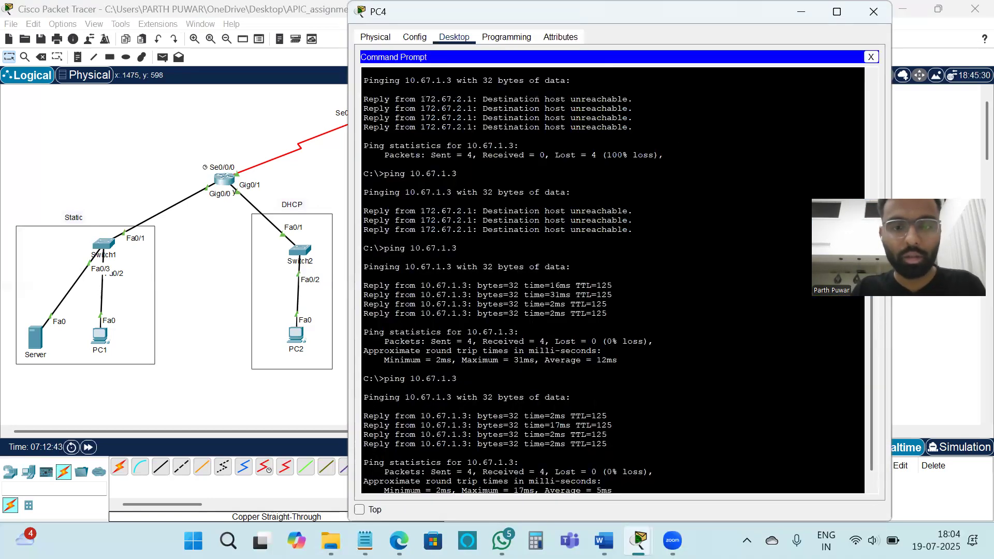
text(p)
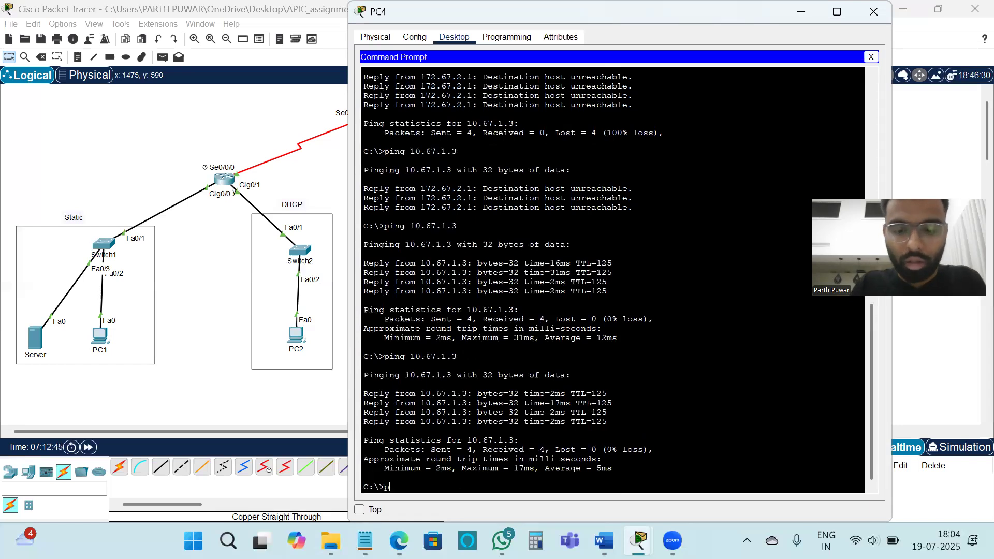
text(ing 10.67)
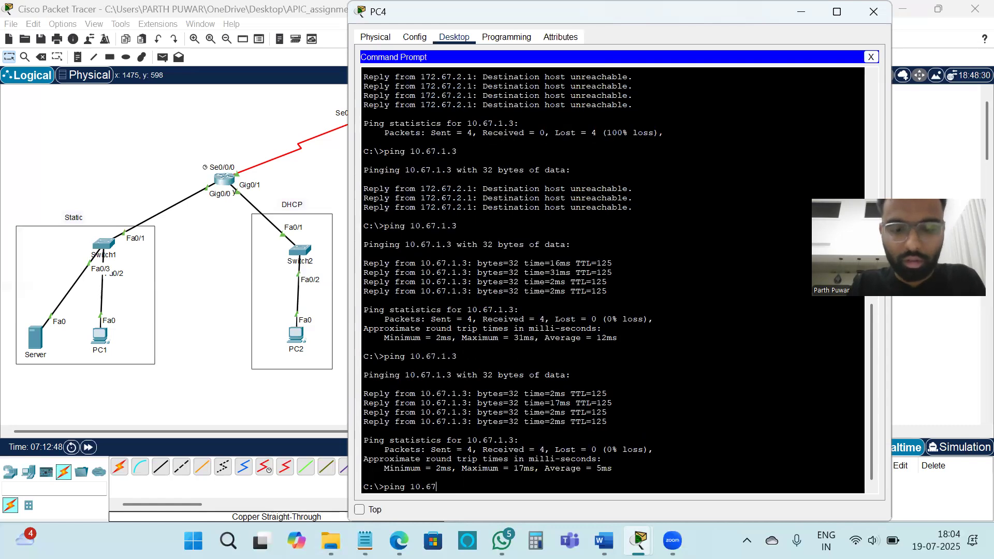
text(.1.3)
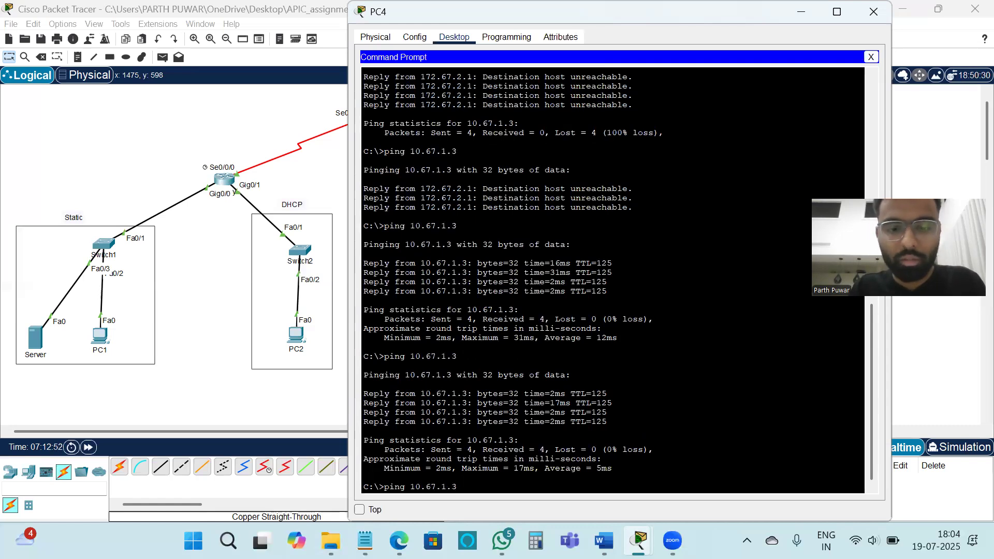
key(Return)
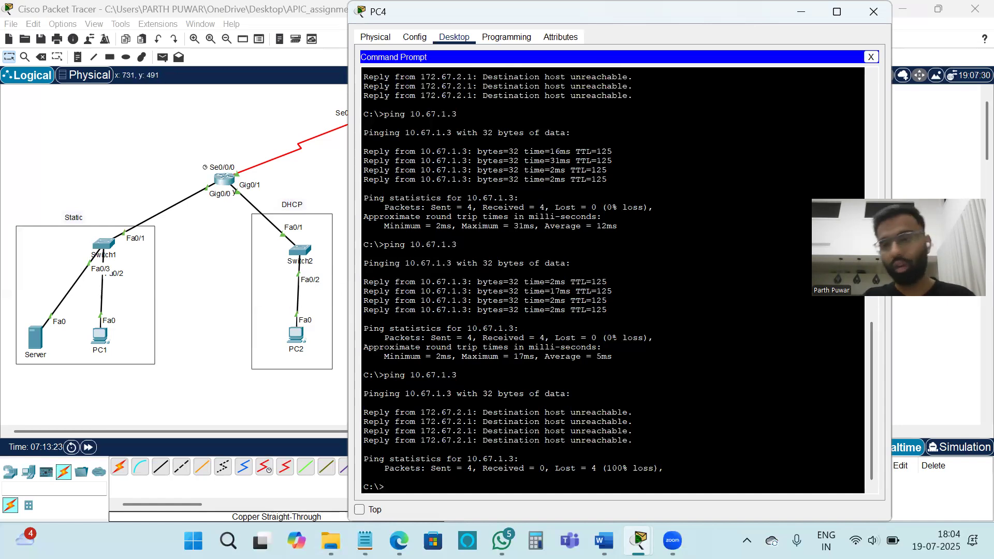
click(872, 18)
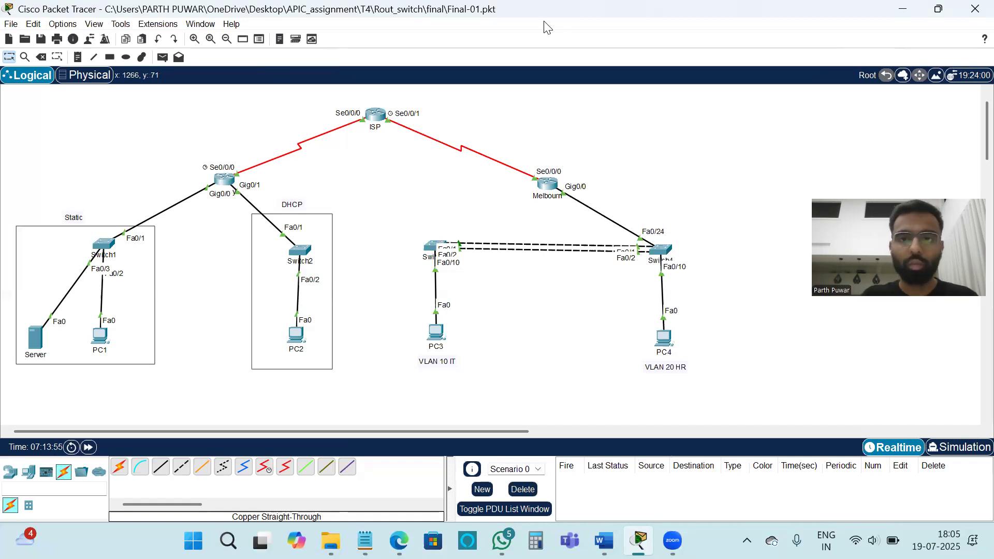
click(614, 30)
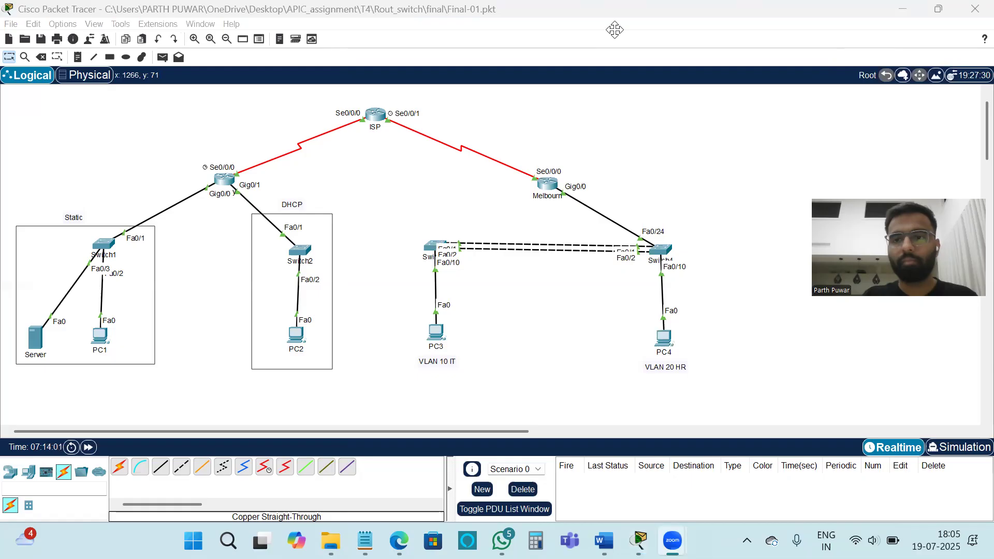